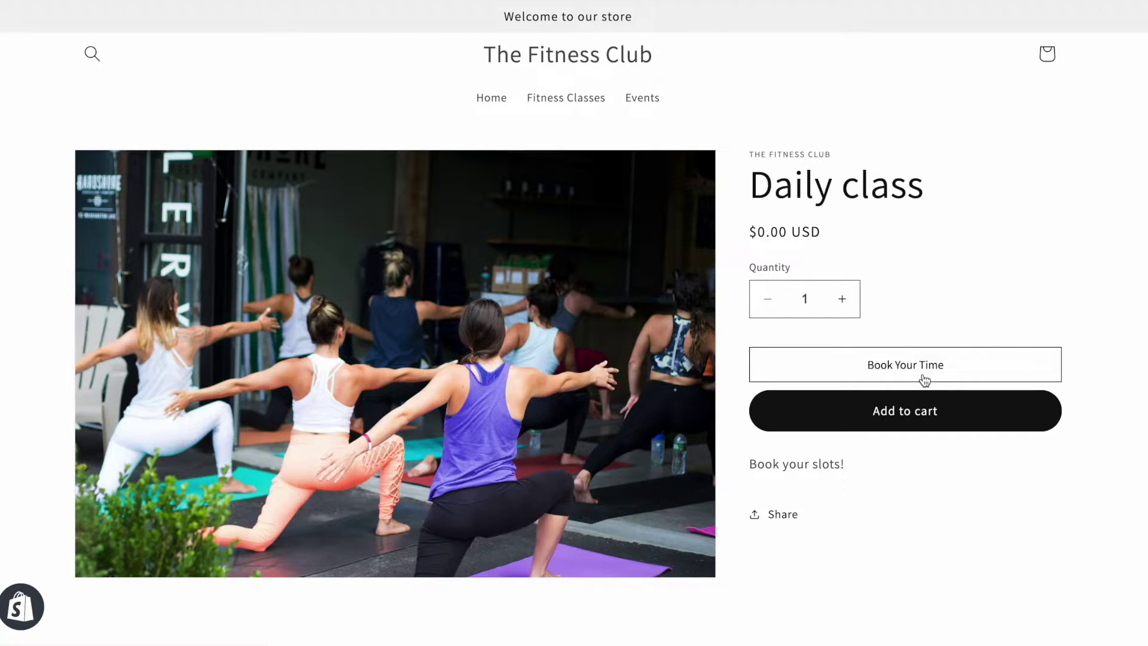
Try the Daily class booking calendar, picking February 23 at 11:00 AM–12:00 PM.
{"action": "left_click", "coordinate": [923, 379]}
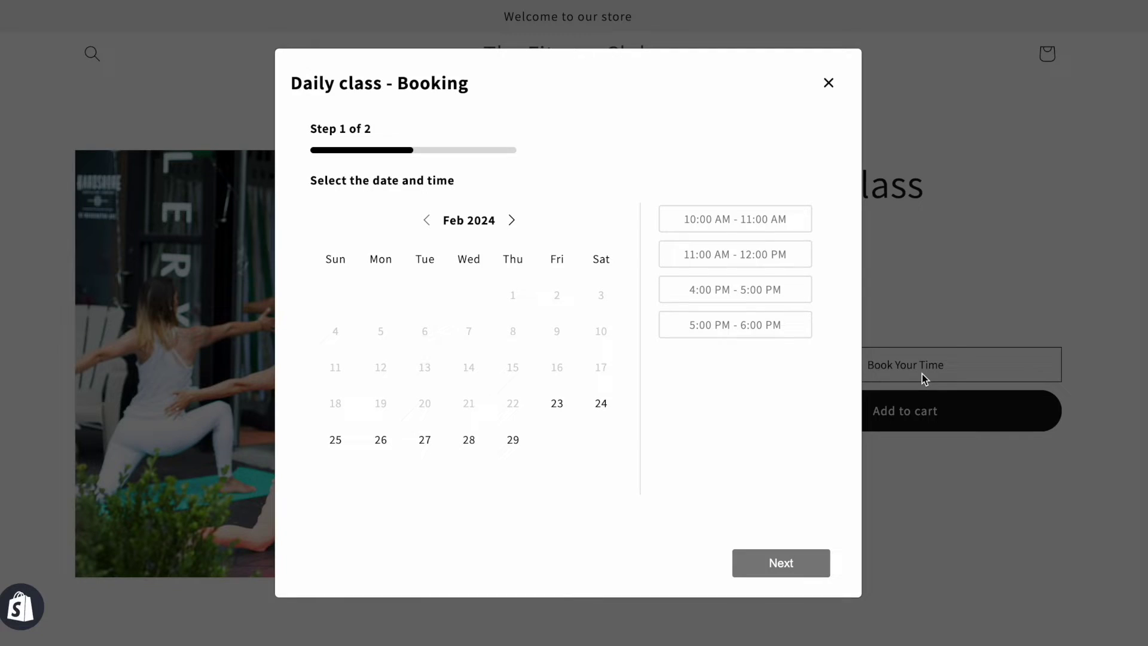
{"action": "left_click", "coordinate": [562, 410]}
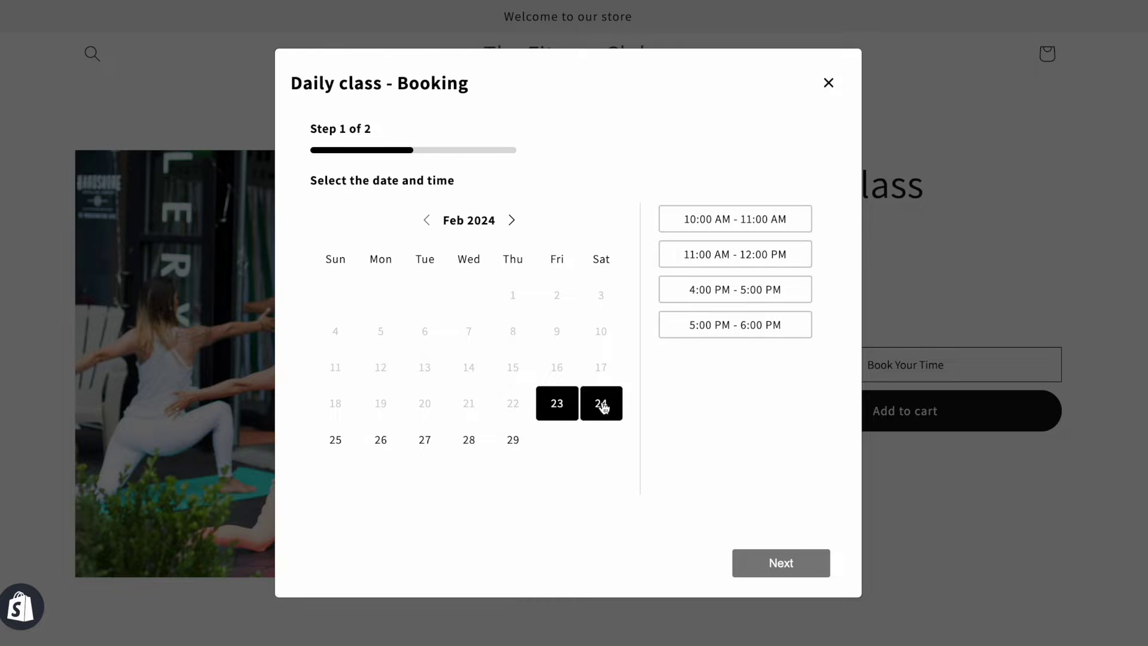
{"action": "left_click", "coordinate": [755, 285]}
{"action": "left_click", "coordinate": [751, 258]}
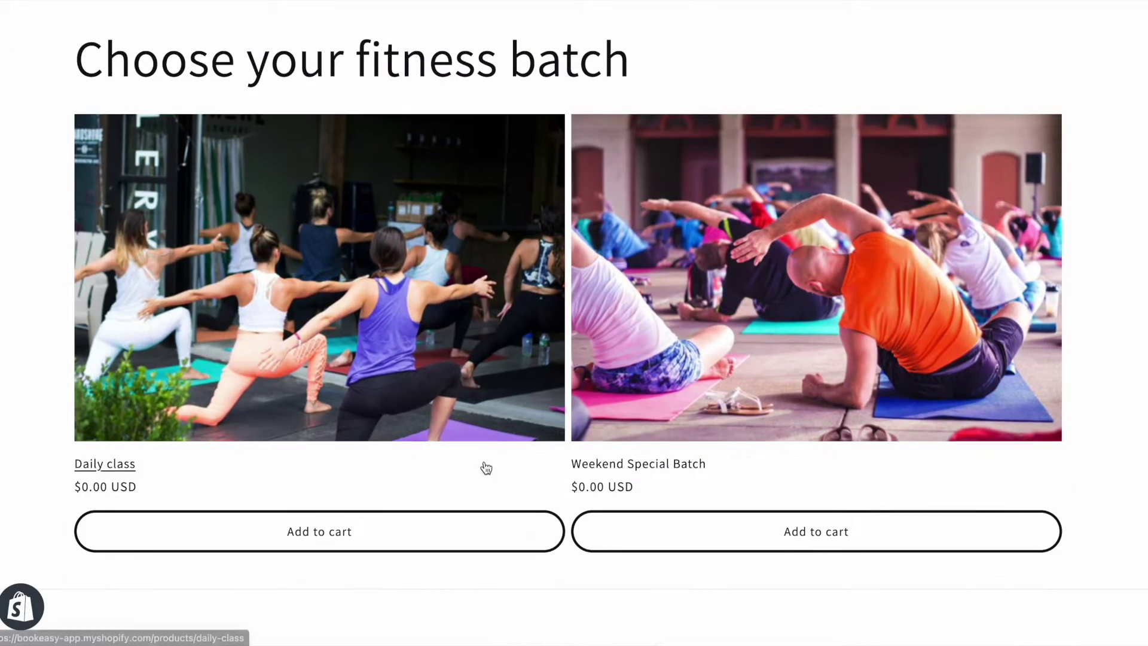
Book February 29, 11:00 AM–12:00 PM on the Daily class page, then start Bookeasy's setup.
{"action": "left_click", "coordinate": [419, 355]}
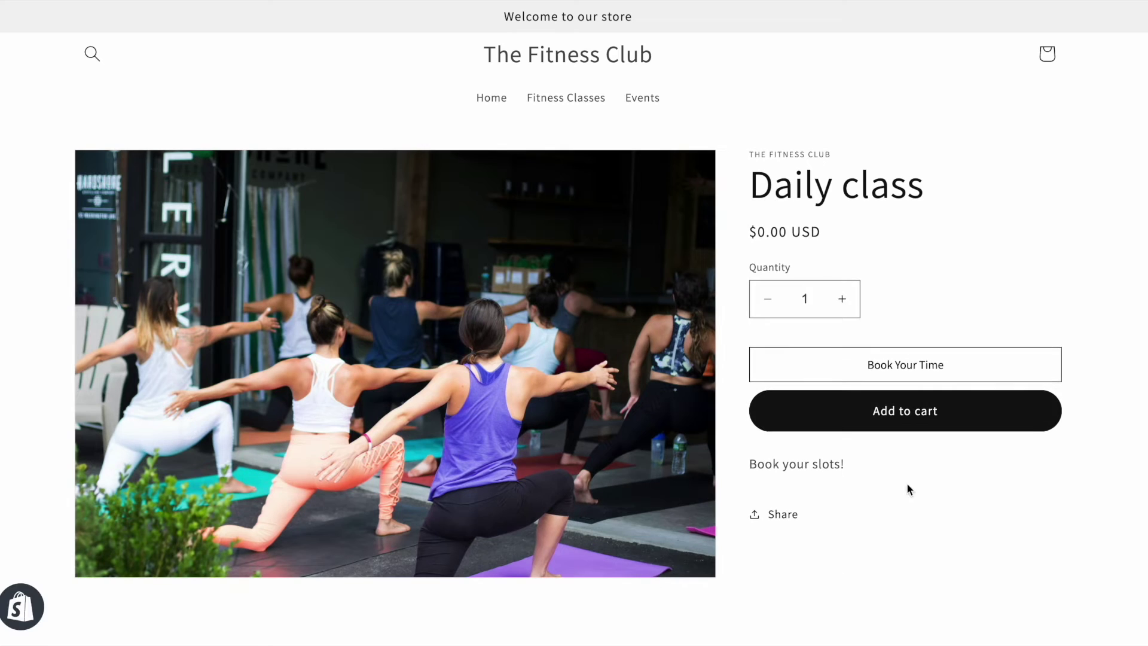
{"action": "left_click", "coordinate": [871, 365]}
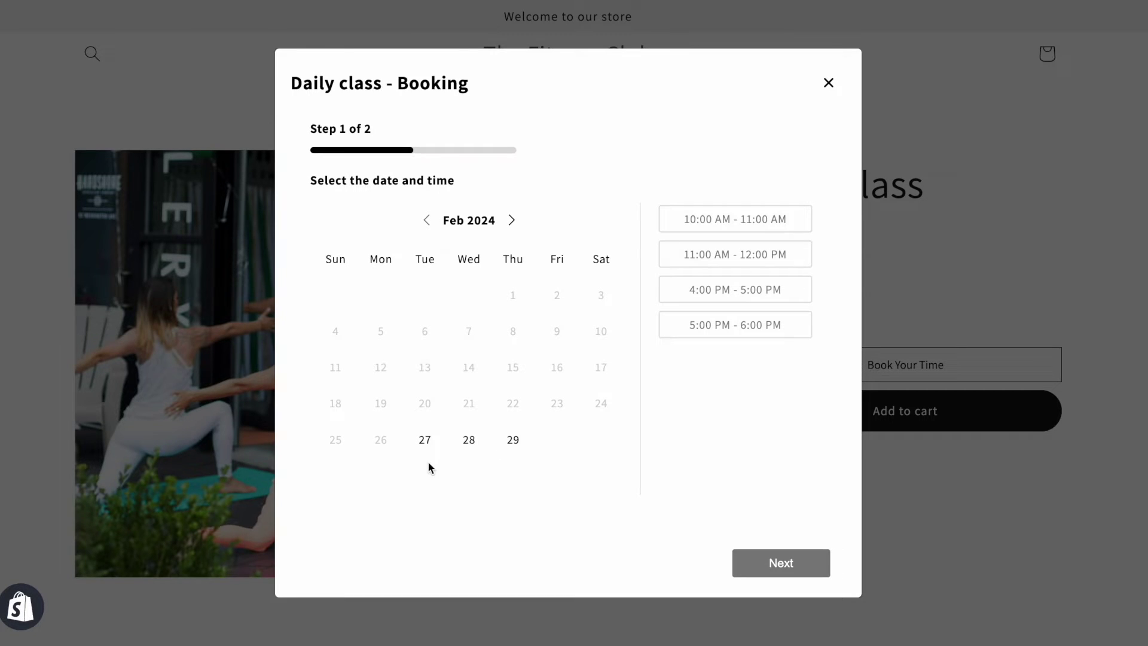
{"action": "left_click", "coordinate": [512, 439]}
{"action": "left_click", "coordinate": [747, 264]}
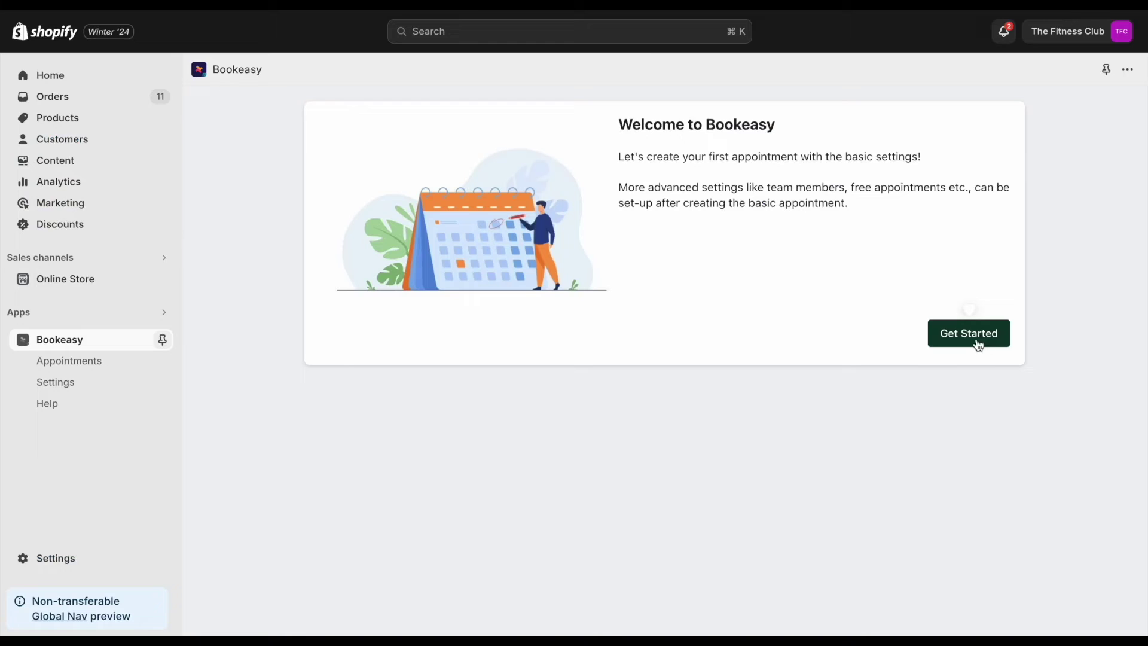
{"action": "left_click", "coordinate": [977, 339]}
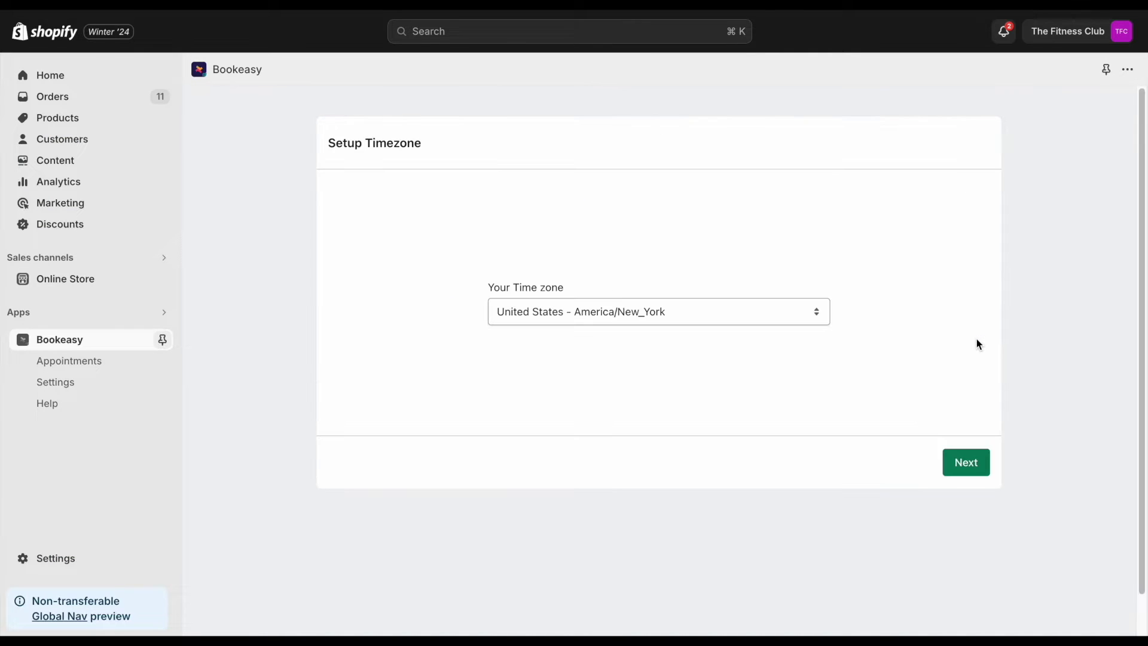
Keep the America/New_York time zone and link the Daily class product to the appointment.
{"action": "left_click", "coordinate": [979, 465]}
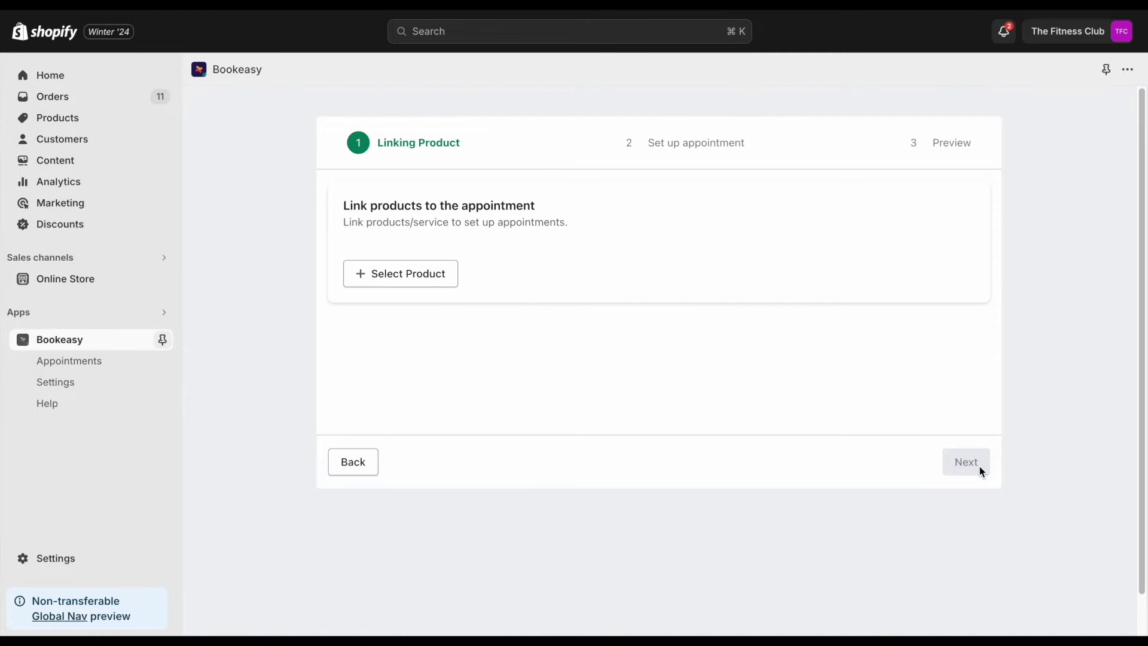
{"action": "left_click", "coordinate": [449, 282]}
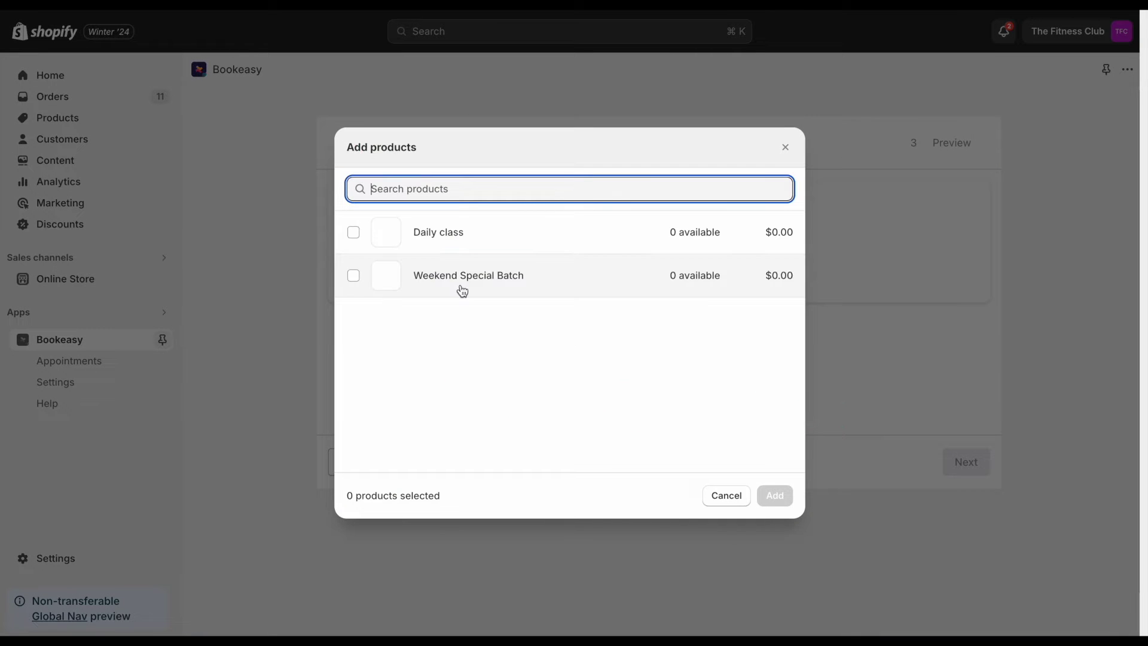
{"action": "left_click", "coordinate": [353, 232]}
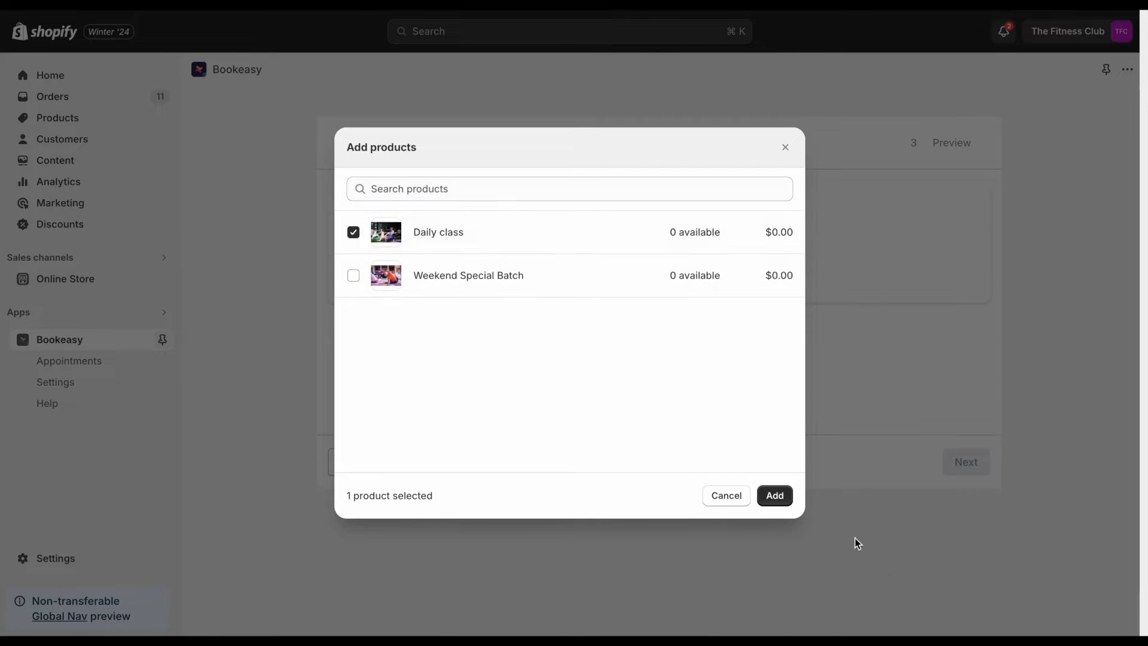
{"action": "left_click", "coordinate": [775, 495]}
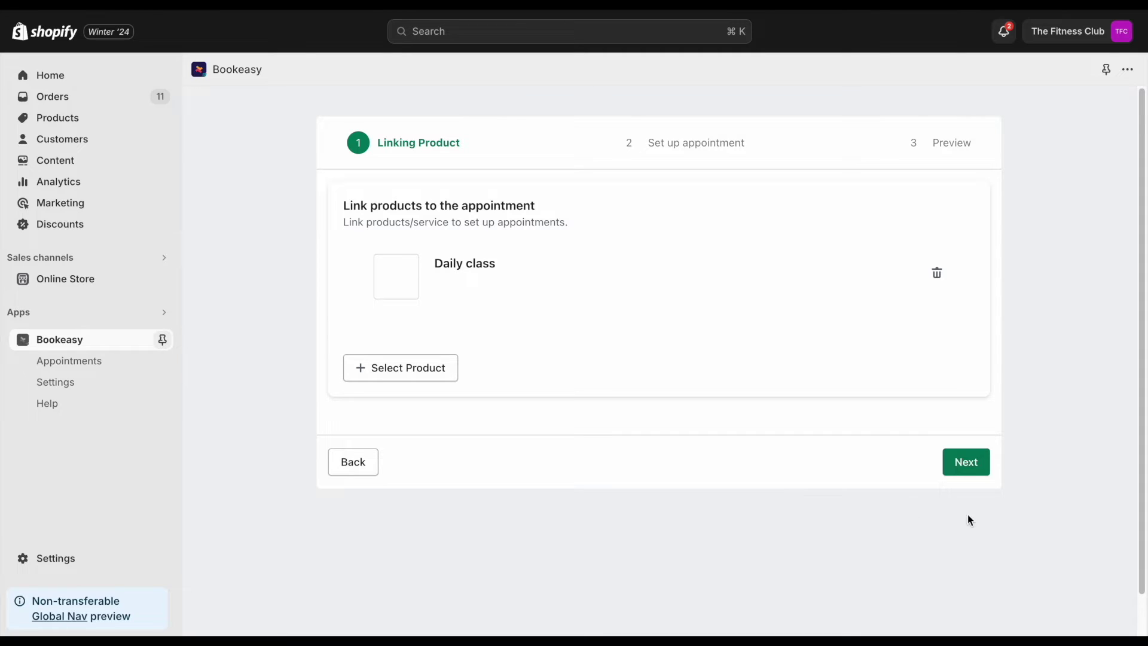
{"action": "left_click", "coordinate": [973, 473]}
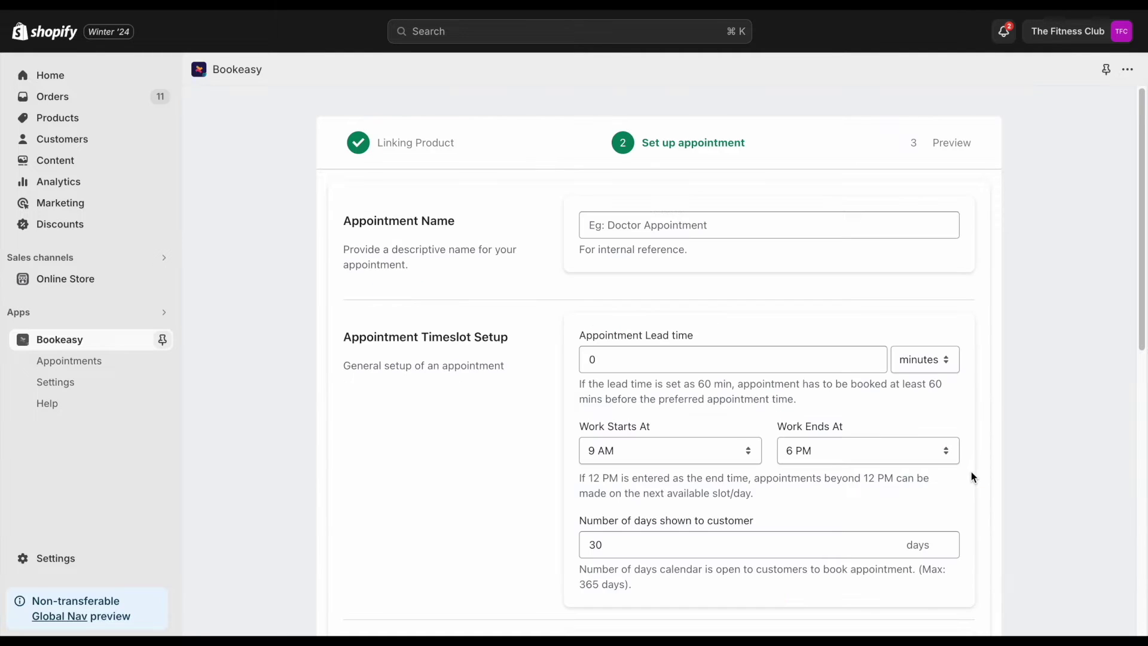
Name the appointment 'Daily batch' with a lead time of 1 day.
{"action": "left_click", "coordinate": [751, 226]}
{"action": "type", "text": "Daily batch"}
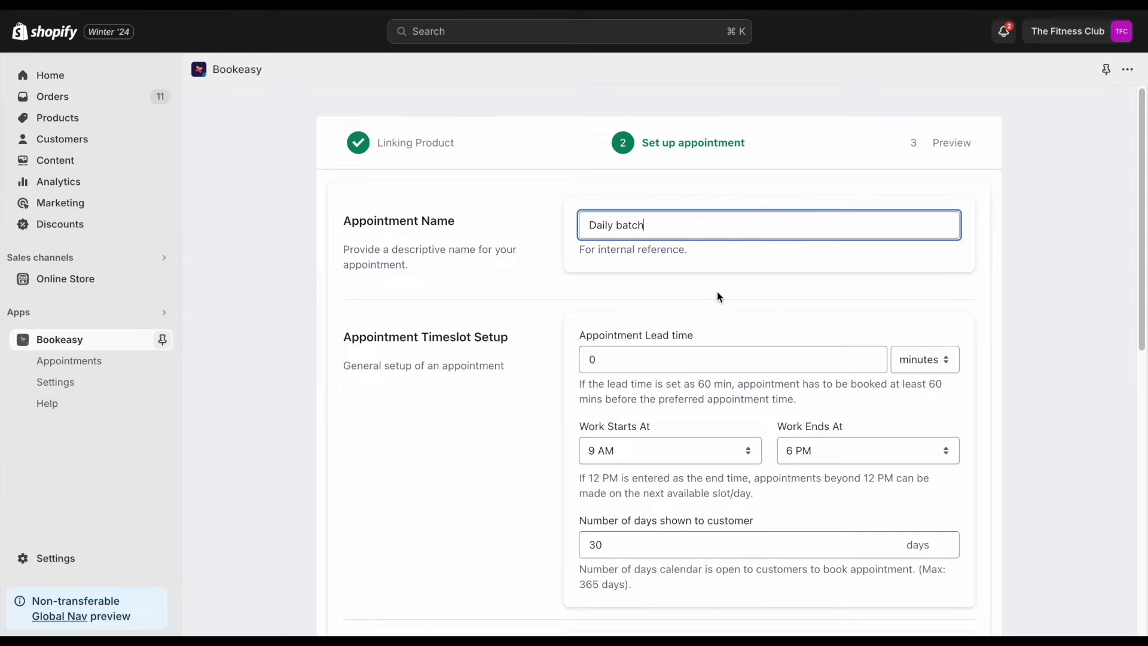
{"action": "scroll", "coordinate": [718, 296], "scroll_direction": "down", "scroll_amount": 1}
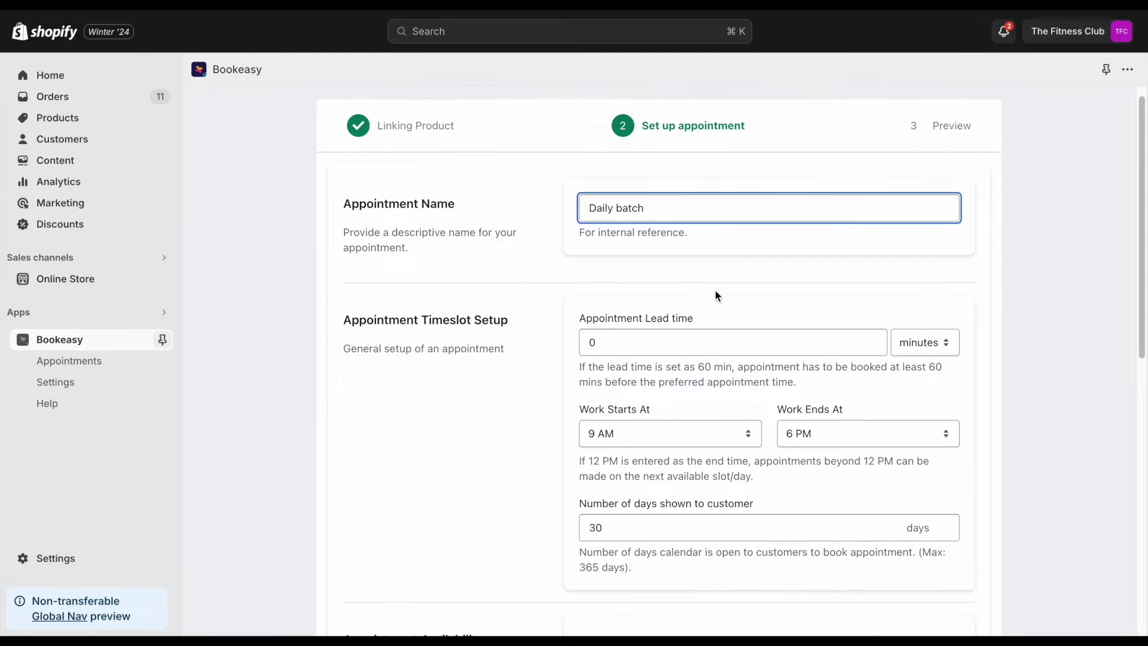
{"action": "double_click", "coordinate": [584, 341]}
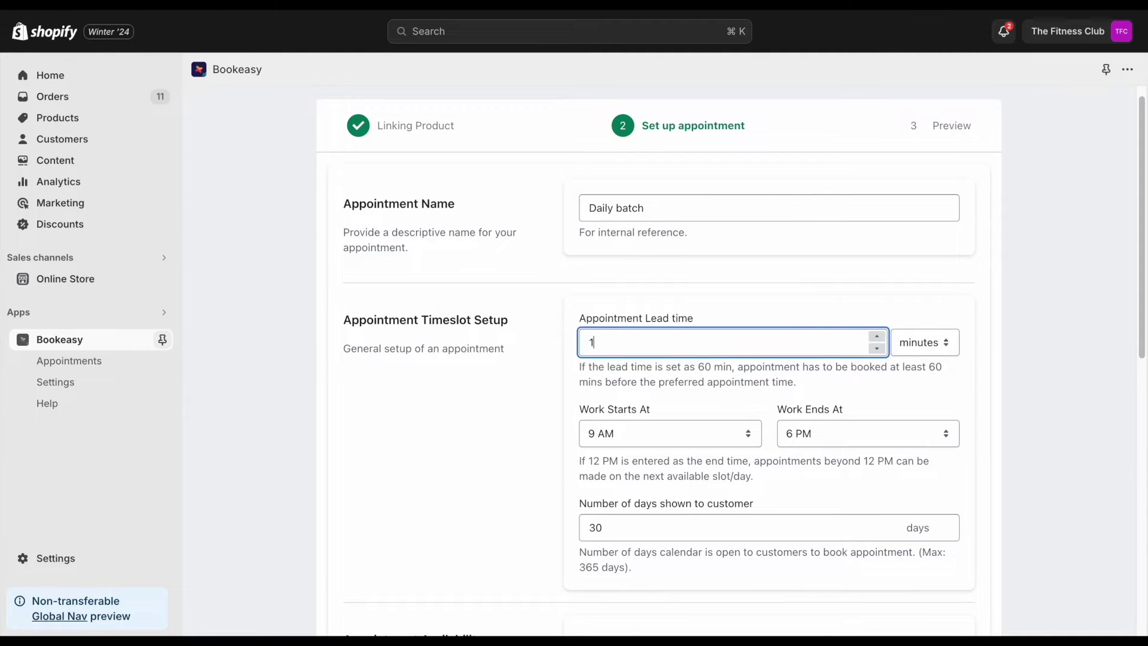
{"action": "left_click", "coordinate": [924, 342]}
{"action": "left_click", "coordinate": [917, 377]}
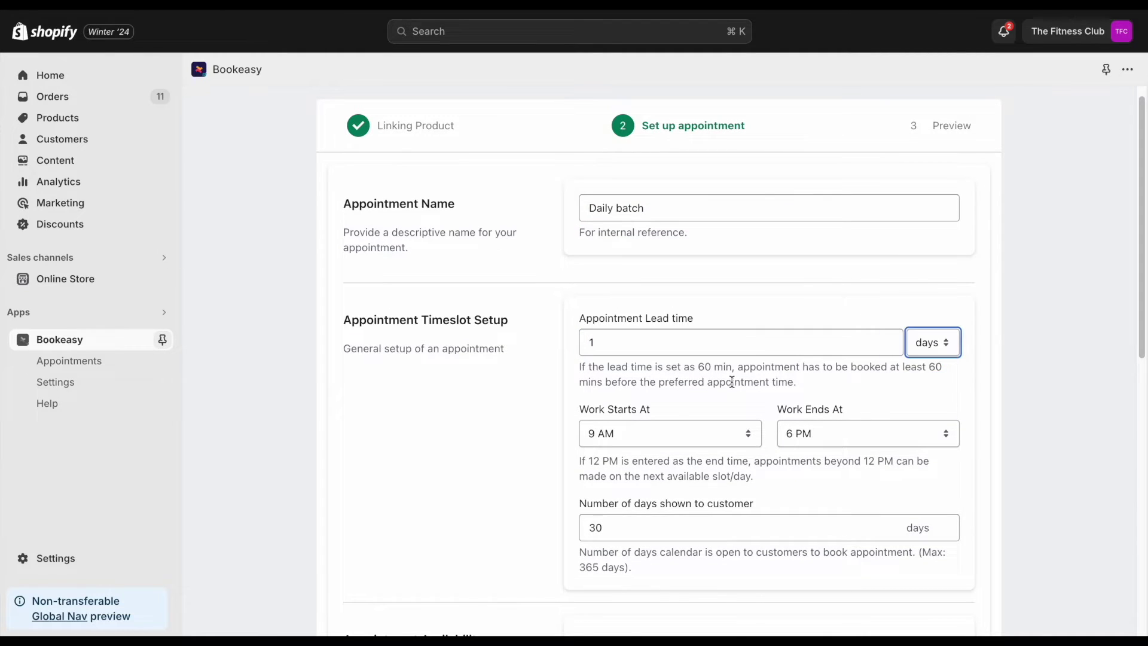
Clear all of Monday's preset time slots.
{"action": "scroll", "coordinate": [705, 354], "scroll_direction": "down", "scroll_amount": 1}
{"action": "scroll", "coordinate": [705, 354], "scroll_direction": "down", "scroll_amount": 1}
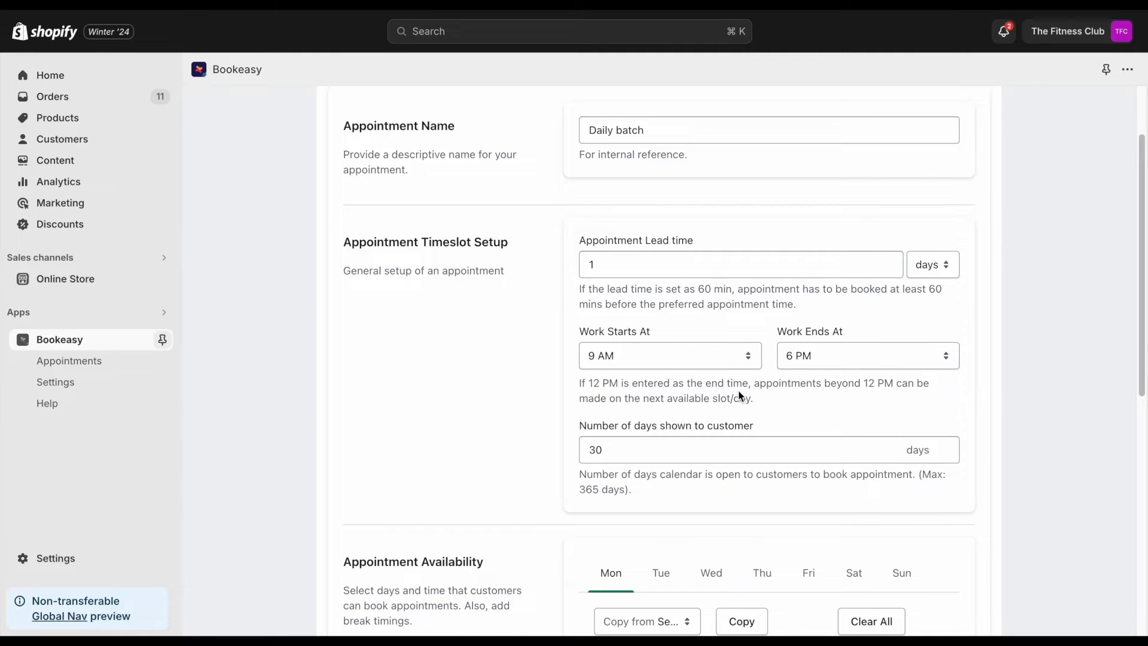
{"action": "scroll", "coordinate": [736, 388], "scroll_direction": "down", "scroll_amount": 2}
{"action": "scroll", "coordinate": [731, 387], "scroll_direction": "down", "scroll_amount": 5}
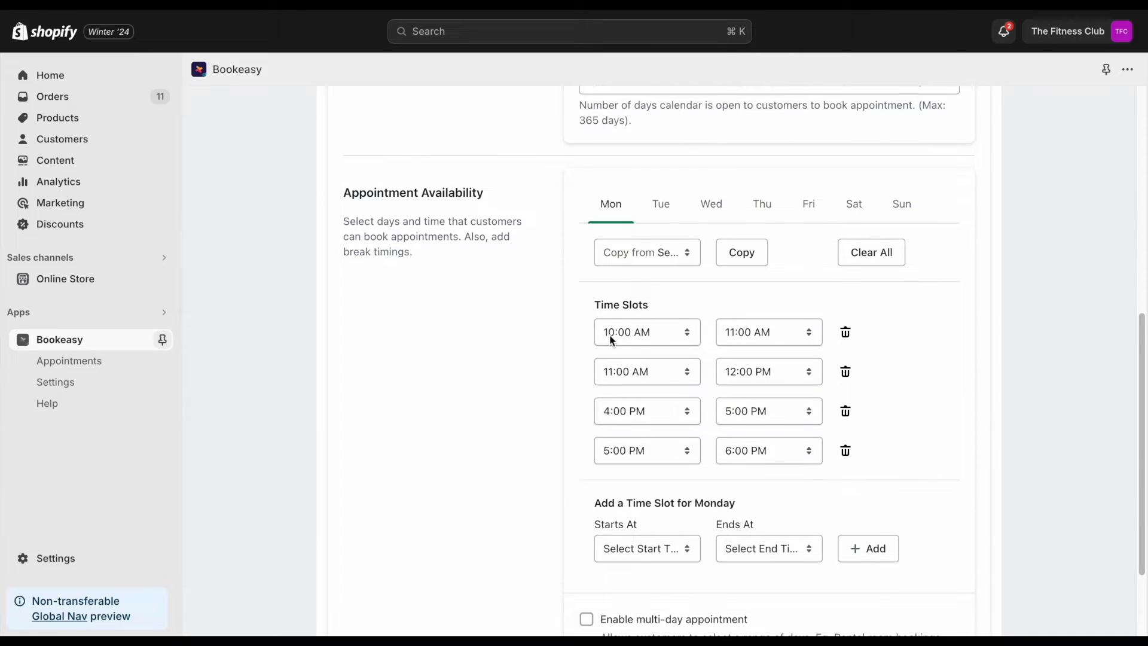
{"action": "left_click", "coordinate": [871, 251]}
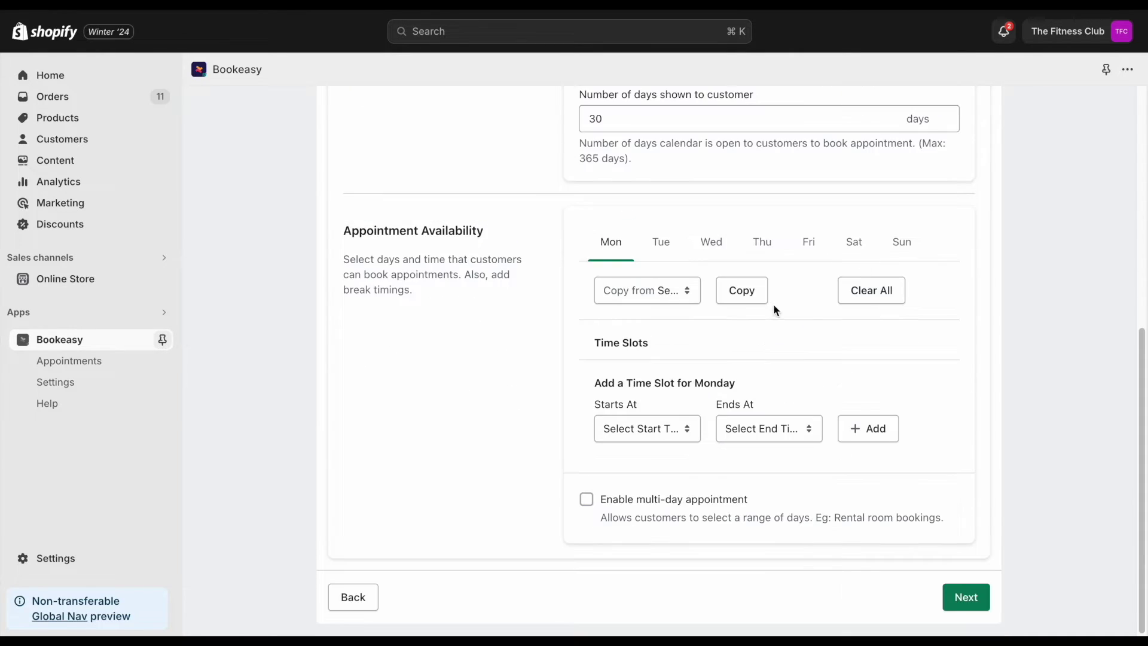
Add a 10:00 AM–12:00 PM availability slot to Monday.
{"action": "left_click", "coordinate": [647, 428]}
{"action": "scroll", "coordinate": [647, 445], "scroll_direction": "down", "scroll_amount": 10}
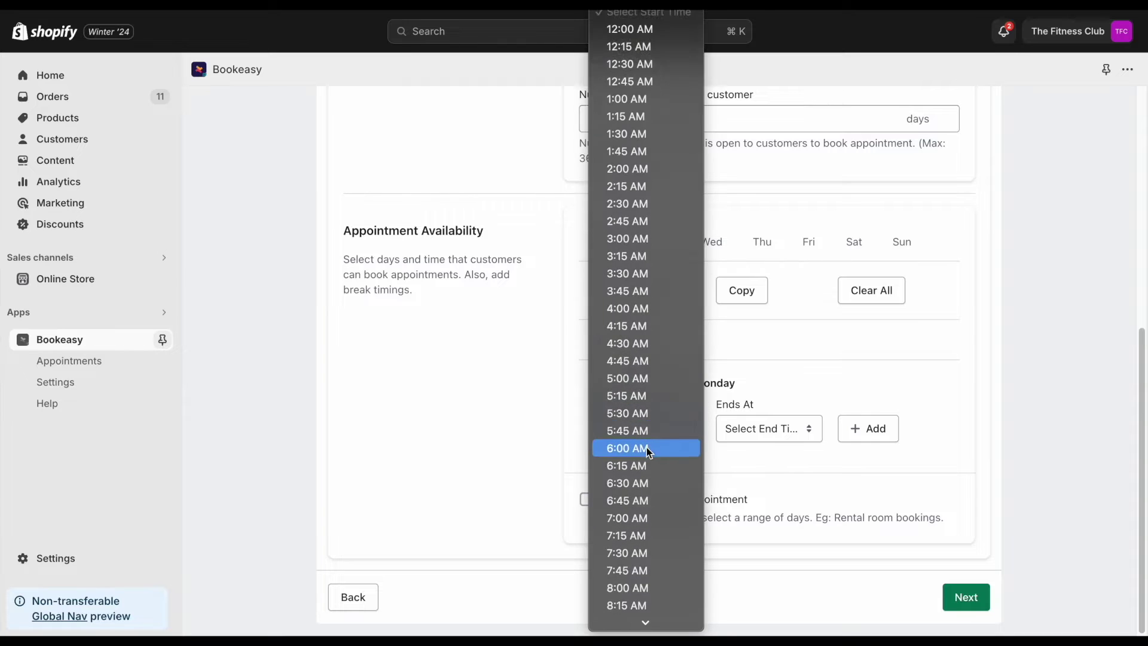
{"action": "left_click", "coordinate": [645, 447]}
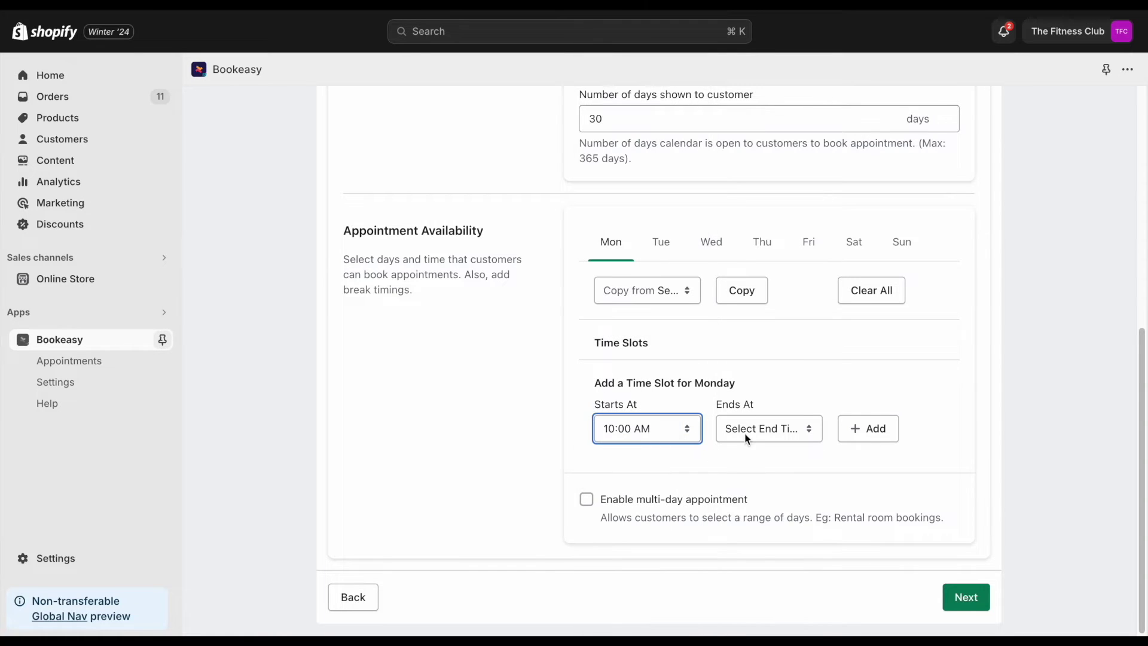
{"action": "left_click", "coordinate": [747, 439]}
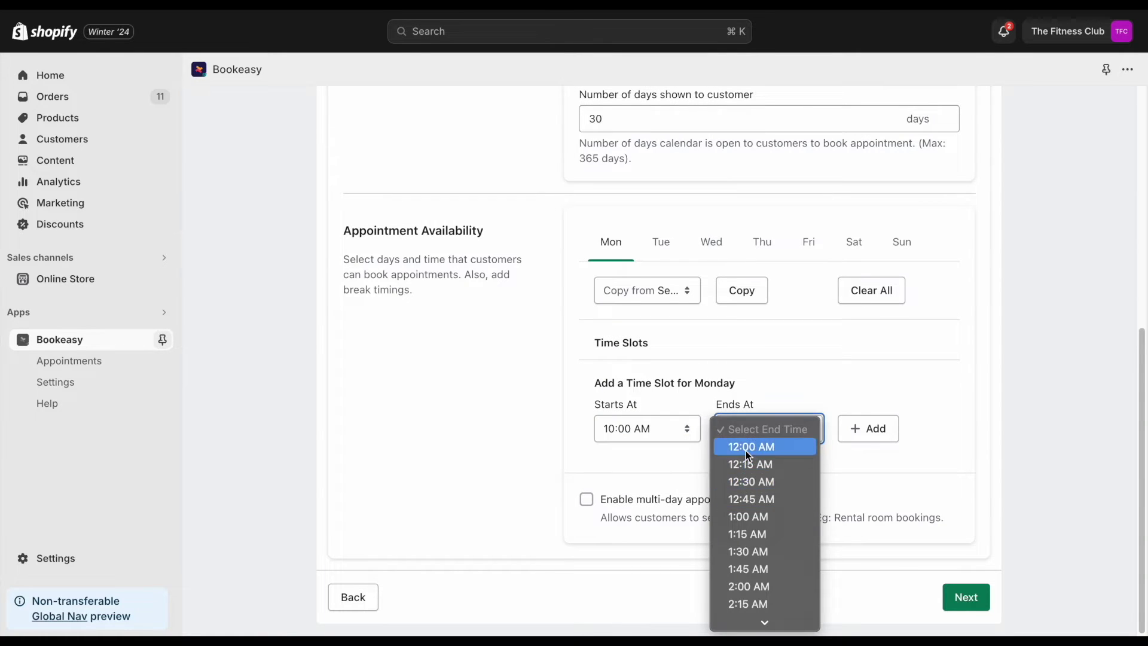
{"action": "scroll", "coordinate": [755, 482], "scroll_direction": "down", "scroll_amount": 10}
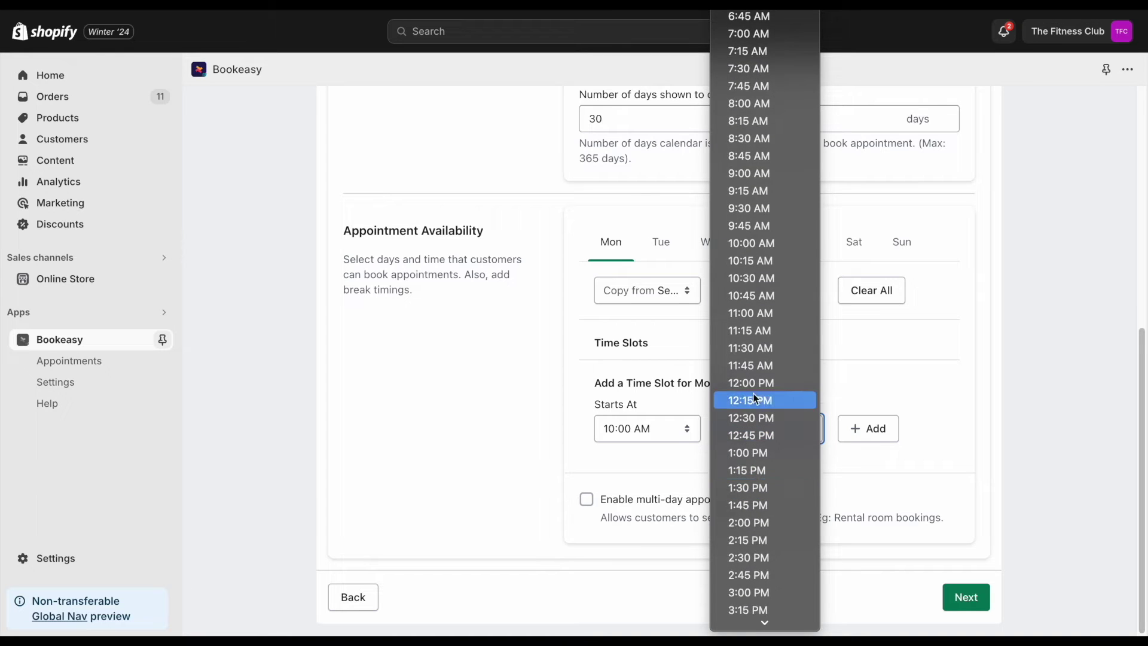
{"action": "left_click", "coordinate": [752, 389]}
{"action": "left_click", "coordinate": [855, 436]}
Add a second Monday slot from 2:00 PM to 4:00 PM.
{"action": "left_click", "coordinate": [645, 468]}
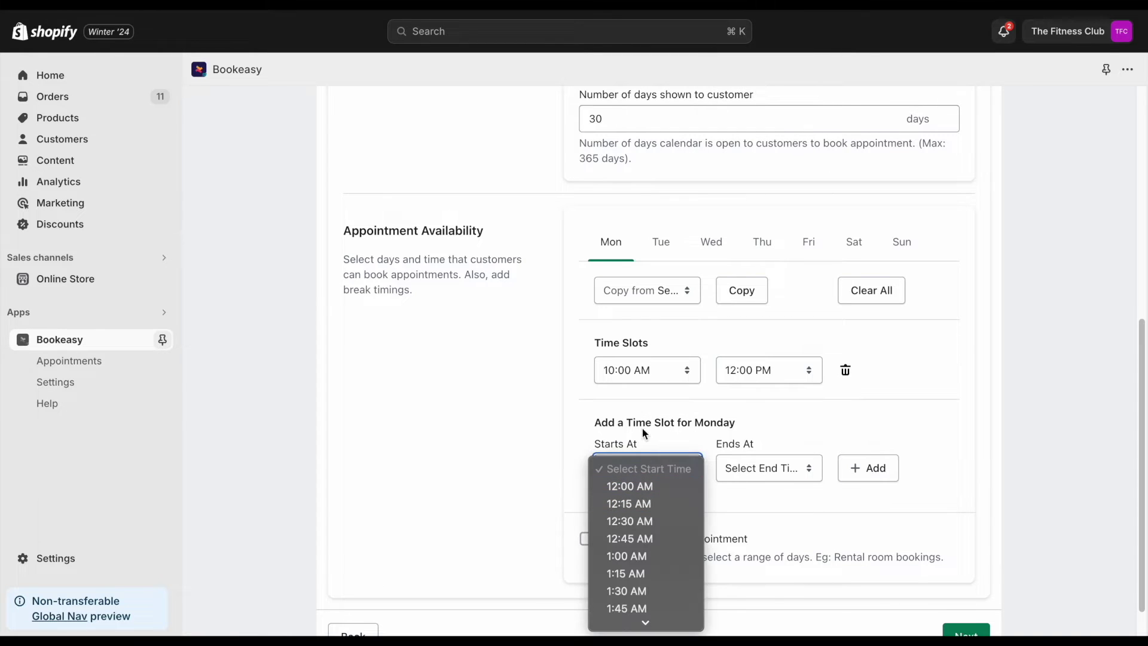
{"action": "scroll", "coordinate": [643, 497], "scroll_direction": "down", "scroll_amount": 5}
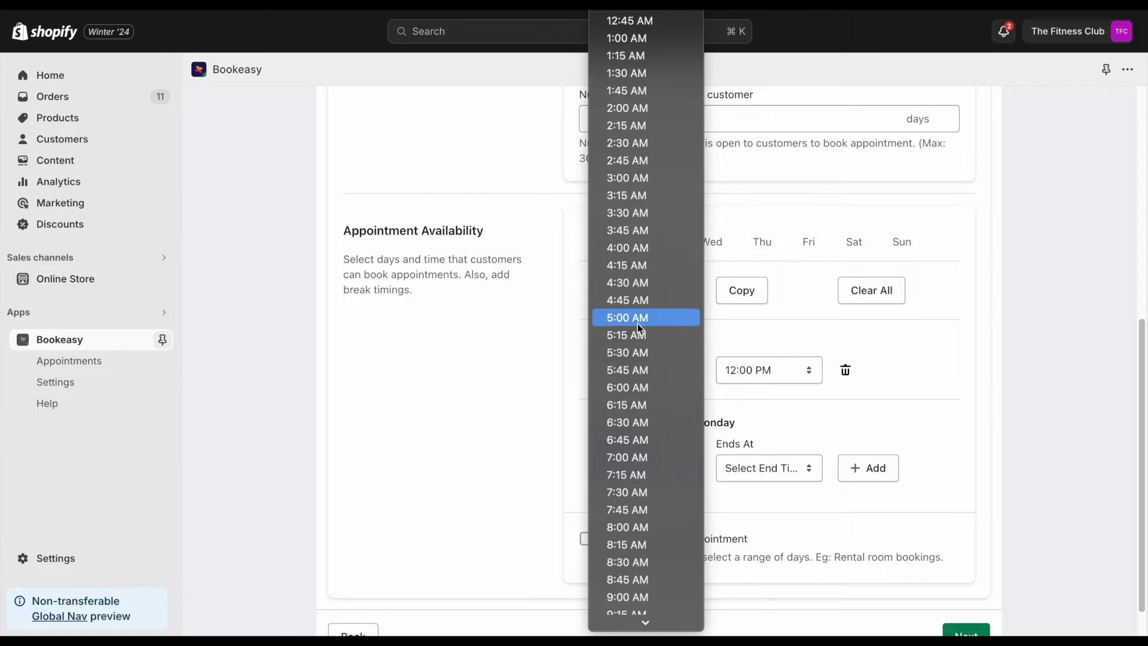
{"action": "scroll", "coordinate": [637, 324], "scroll_direction": "down", "scroll_amount": 10}
{"action": "left_click", "coordinate": [625, 244]}
{"action": "left_click", "coordinate": [769, 467]}
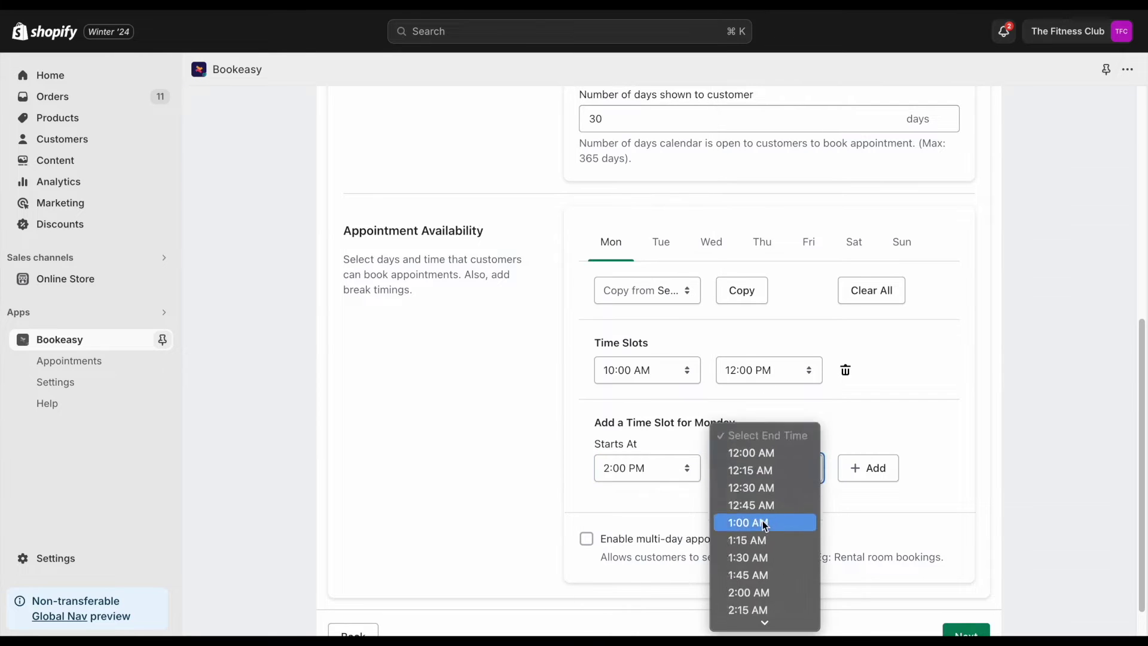
{"action": "scroll", "coordinate": [765, 518], "scroll_direction": "down", "scroll_amount": 10}
{"action": "scroll", "coordinate": [763, 512], "scroll_direction": "down", "scroll_amount": 5}
{"action": "left_click", "coordinate": [748, 354]}
{"action": "scroll", "coordinate": [837, 443], "scroll_direction": "down", "scroll_amount": 1}
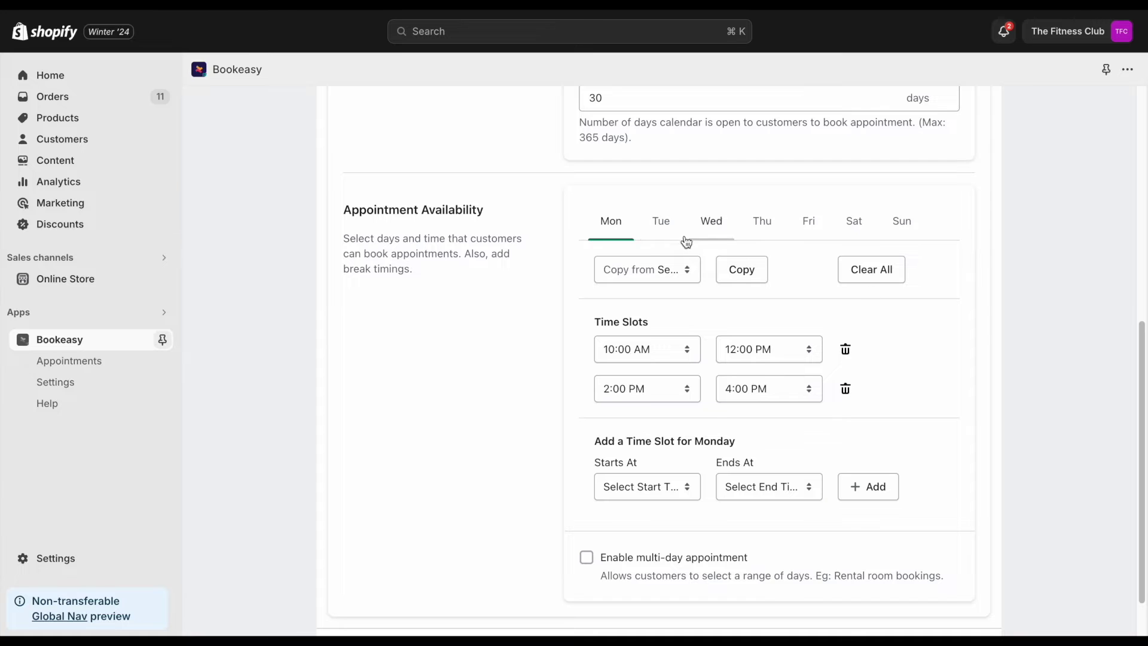
Copy Monday's time slots onto Tuesday.
{"action": "left_click", "coordinate": [661, 224]}
{"action": "left_click", "coordinate": [680, 272]}
{"action": "left_click", "coordinate": [687, 289]}
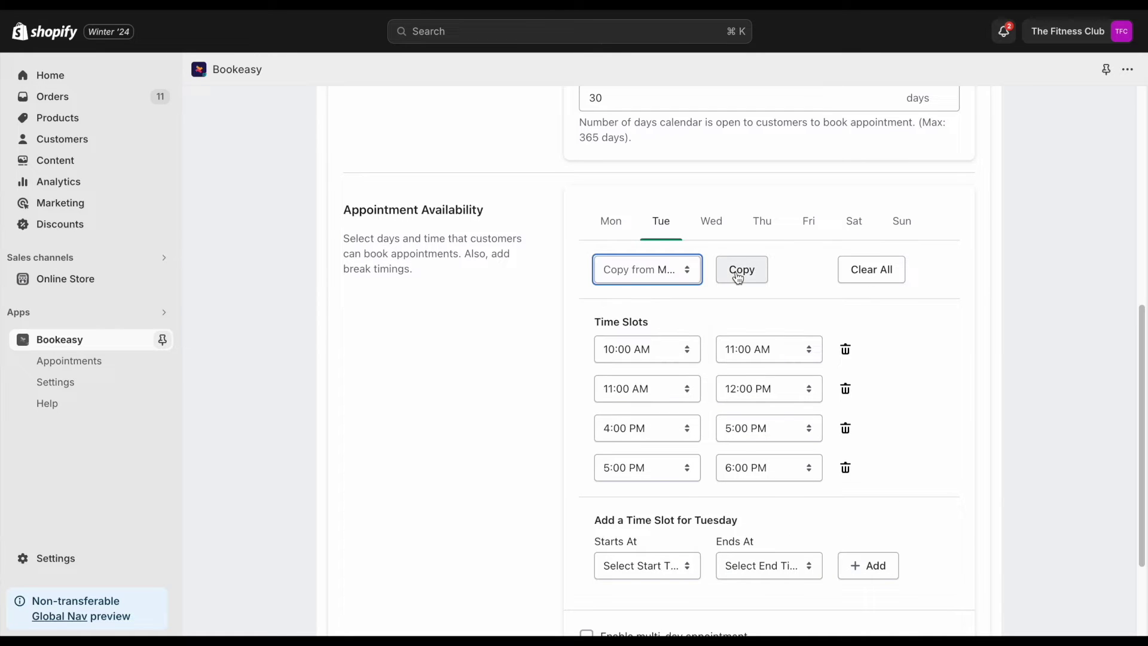
{"action": "left_click", "coordinate": [737, 274]}
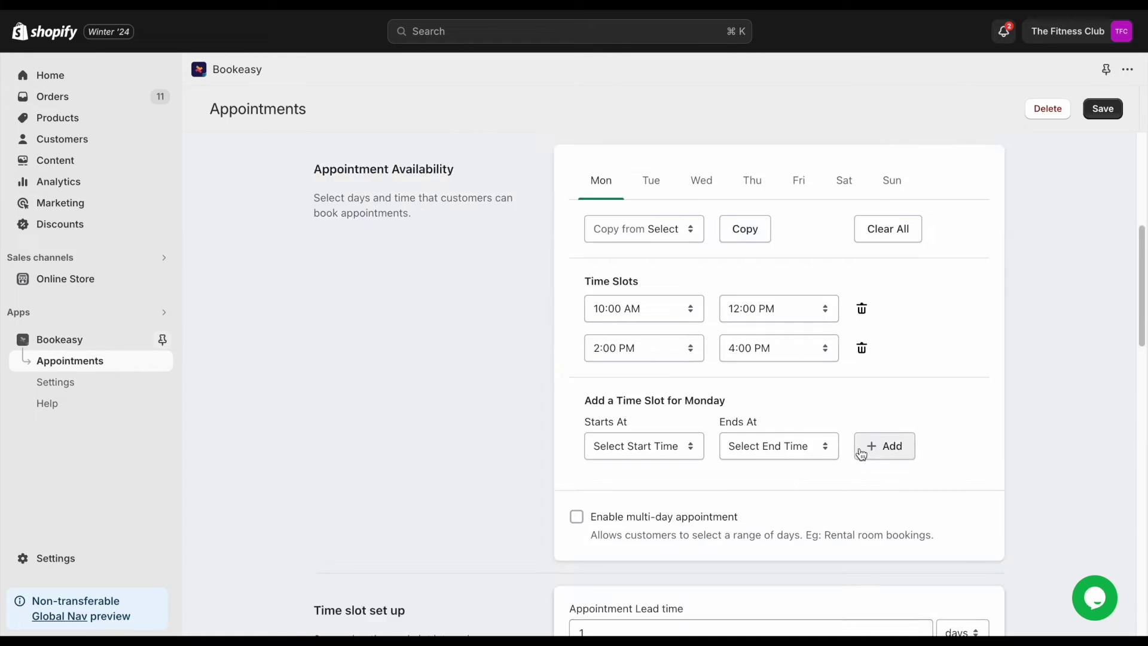
{"action": "scroll", "coordinate": [837, 451], "scroll_direction": "down", "scroll_amount": 6}
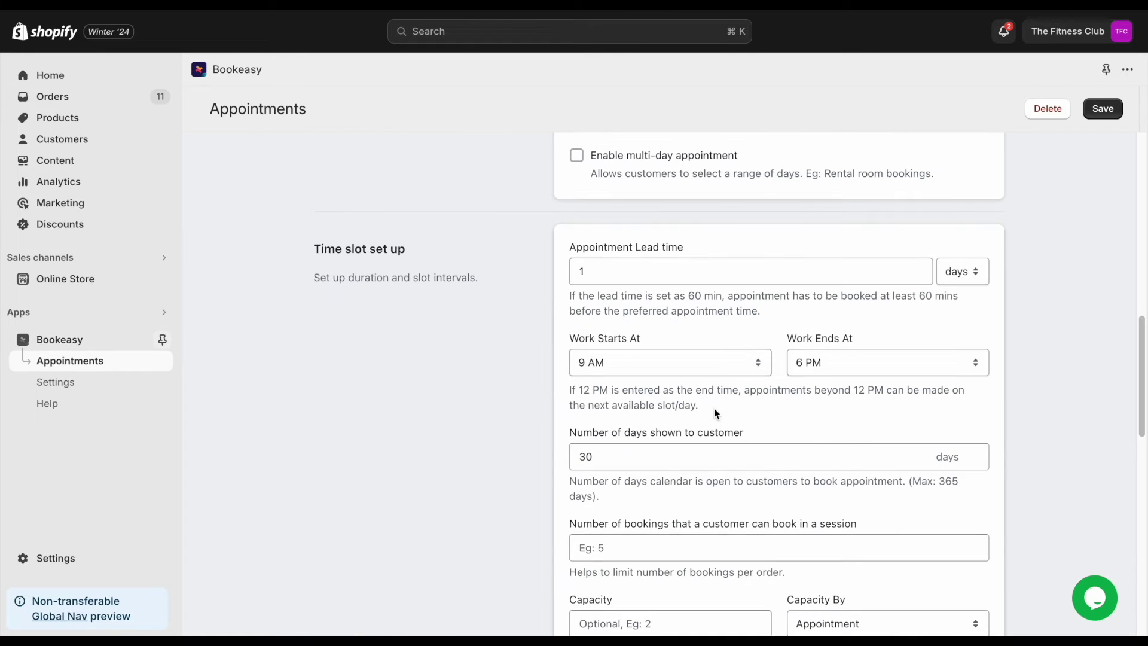
Limit customers to 1 booking per session.
{"action": "scroll", "coordinate": [707, 405], "scroll_direction": "down", "scroll_amount": 2}
{"action": "scroll", "coordinate": [703, 407], "scroll_direction": "down", "scroll_amount": 1}
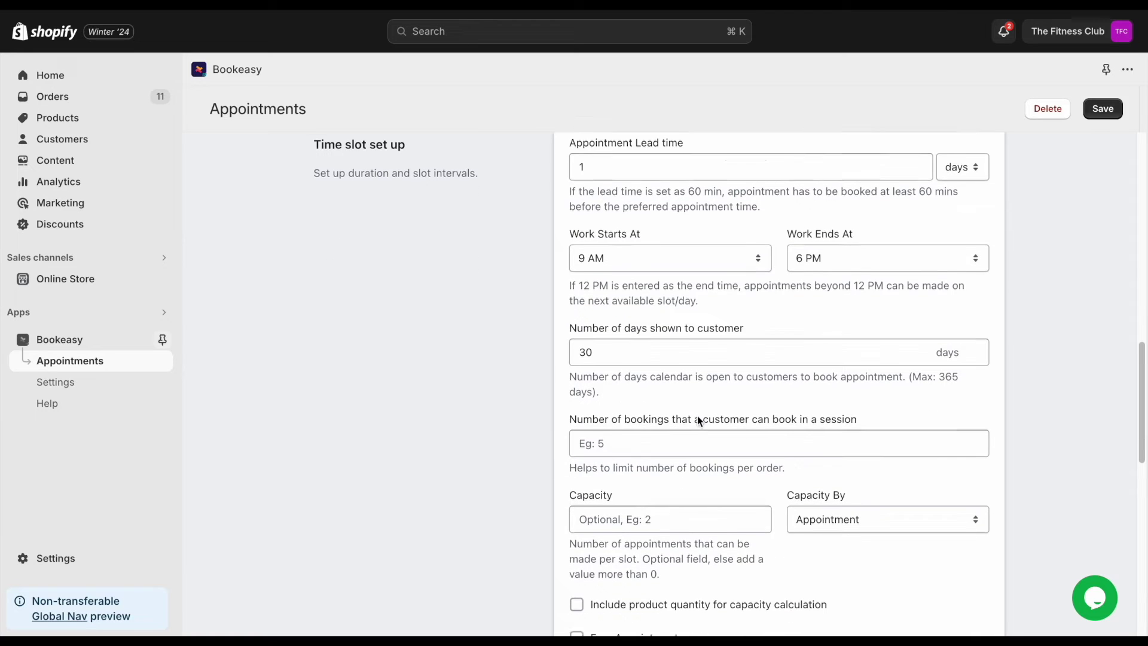
{"action": "left_click", "coordinate": [647, 447]}
{"action": "type", "text": "1"}
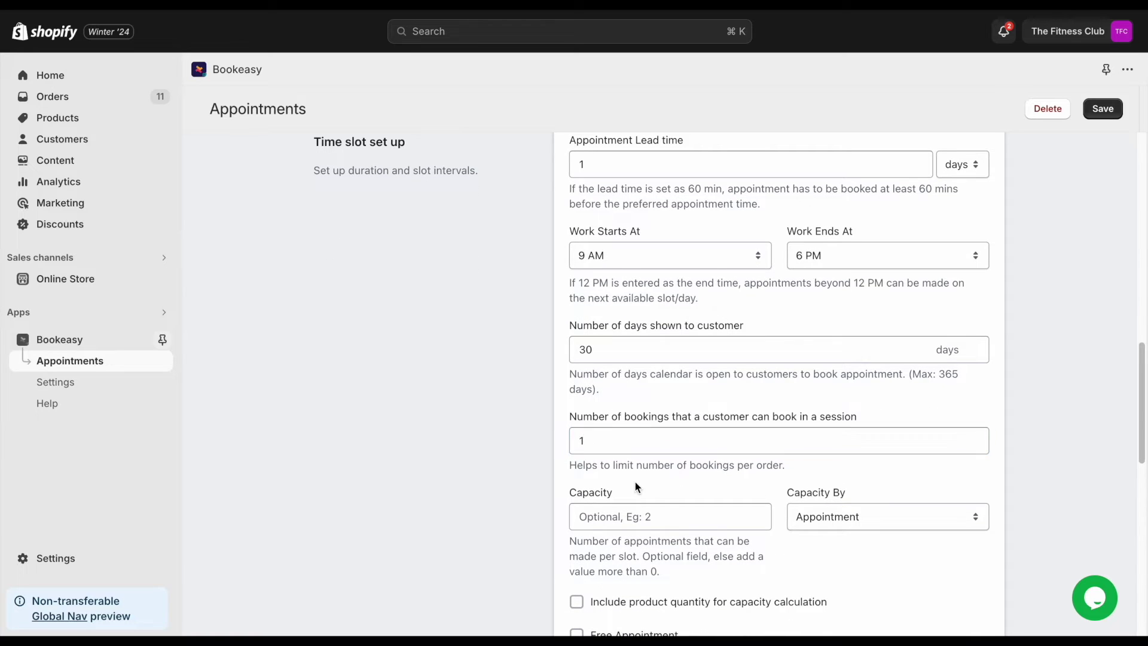
{"action": "scroll", "coordinate": [637, 482], "scroll_direction": "down", "scroll_amount": 2}
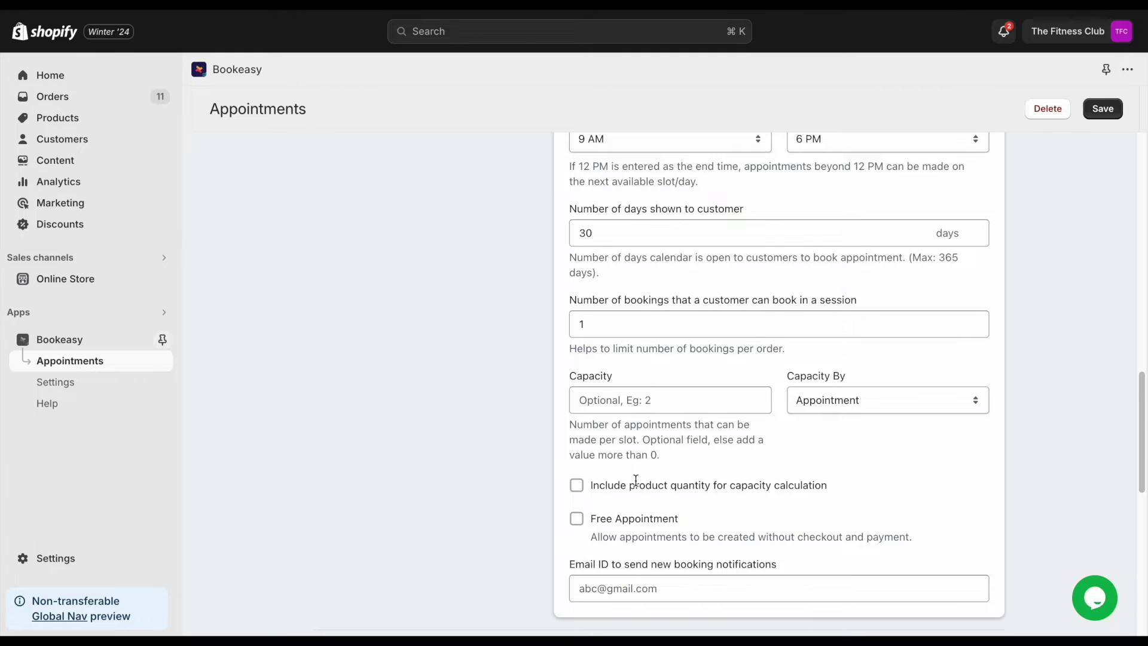
{"action": "scroll", "coordinate": [636, 480], "scroll_direction": "down", "scroll_amount": 2}
{"action": "scroll", "coordinate": [623, 356], "scroll_direction": "down", "scroll_amount": 2}
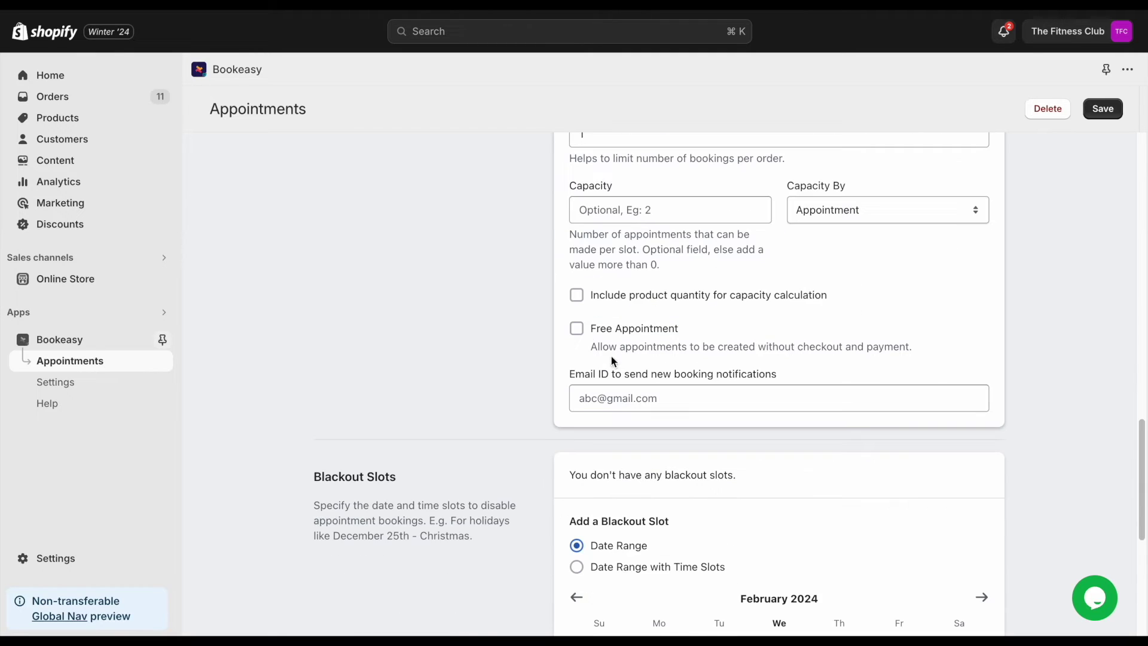
Make the appointment free without creating a Shopify order, and save it.
{"action": "left_click", "coordinate": [577, 329]}
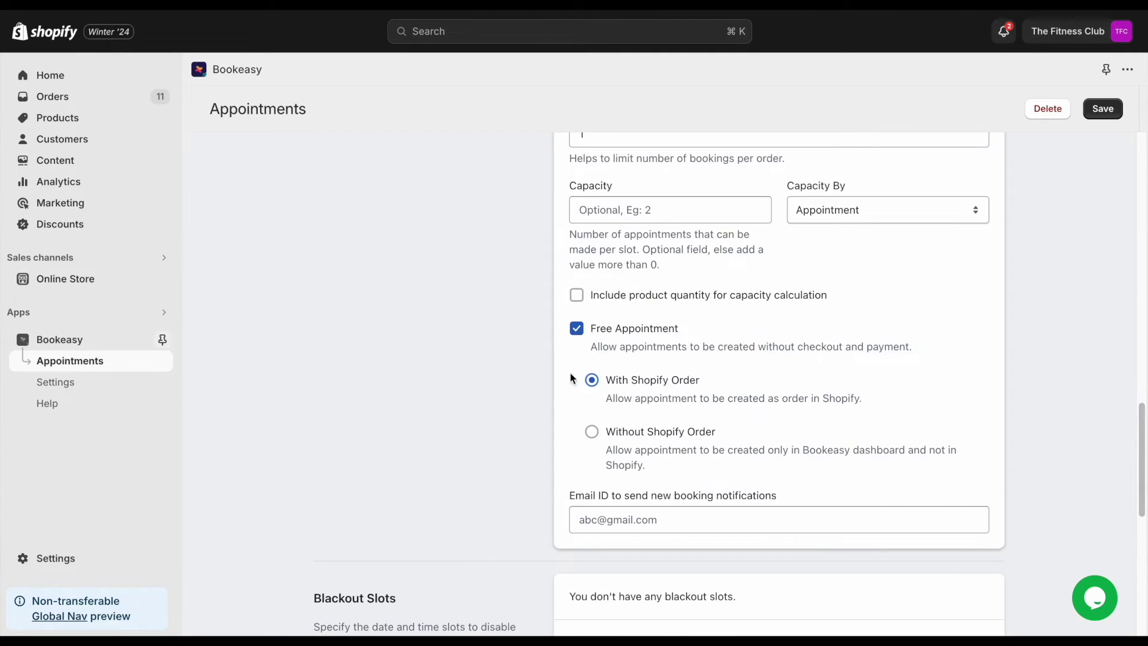
{"action": "scroll", "coordinate": [571, 458], "scroll_direction": "down", "scroll_amount": 1}
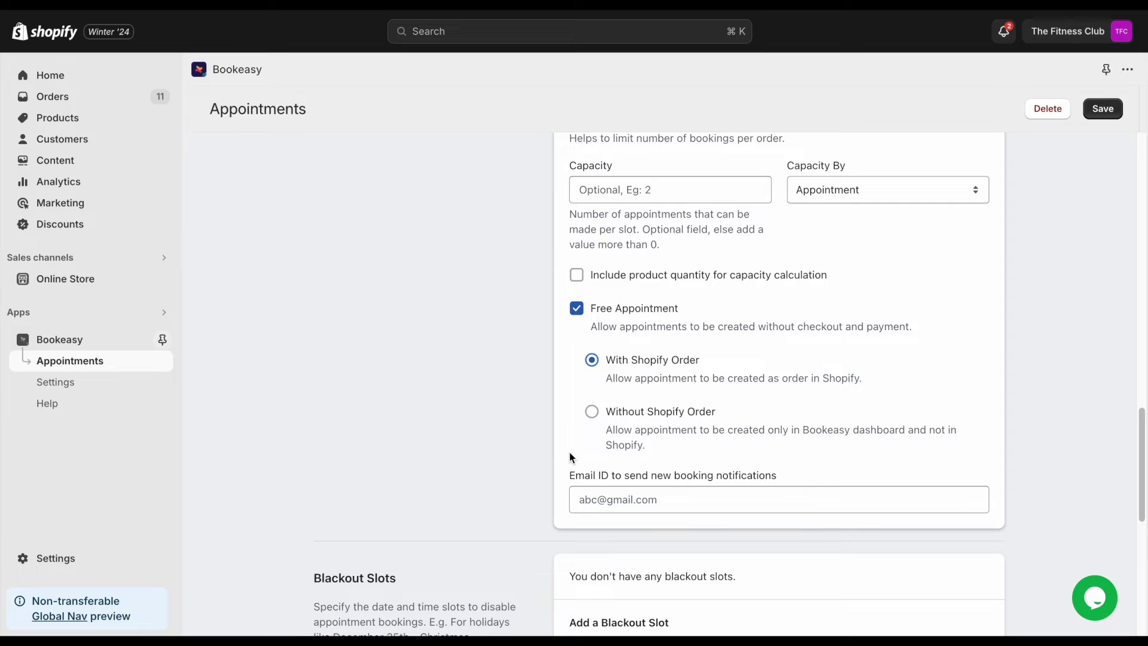
{"action": "left_click", "coordinate": [592, 412]}
{"action": "scroll", "coordinate": [990, 421], "scroll_direction": "down", "scroll_amount": 4}
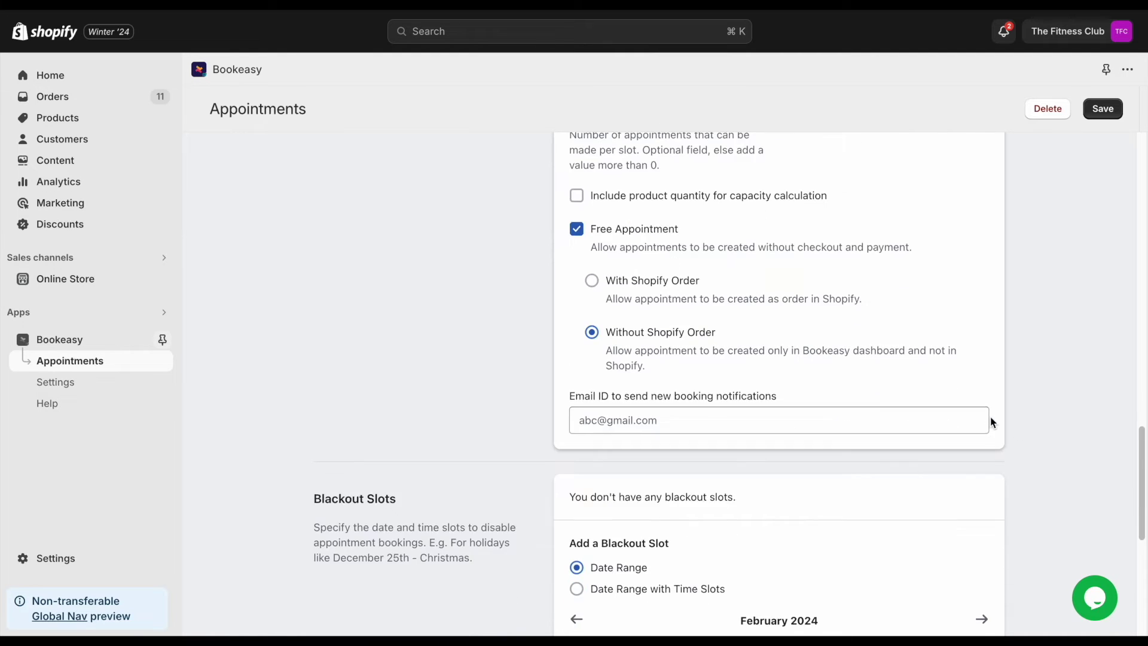
{"action": "scroll", "coordinate": [936, 374], "scroll_direction": "down", "scroll_amount": 3}
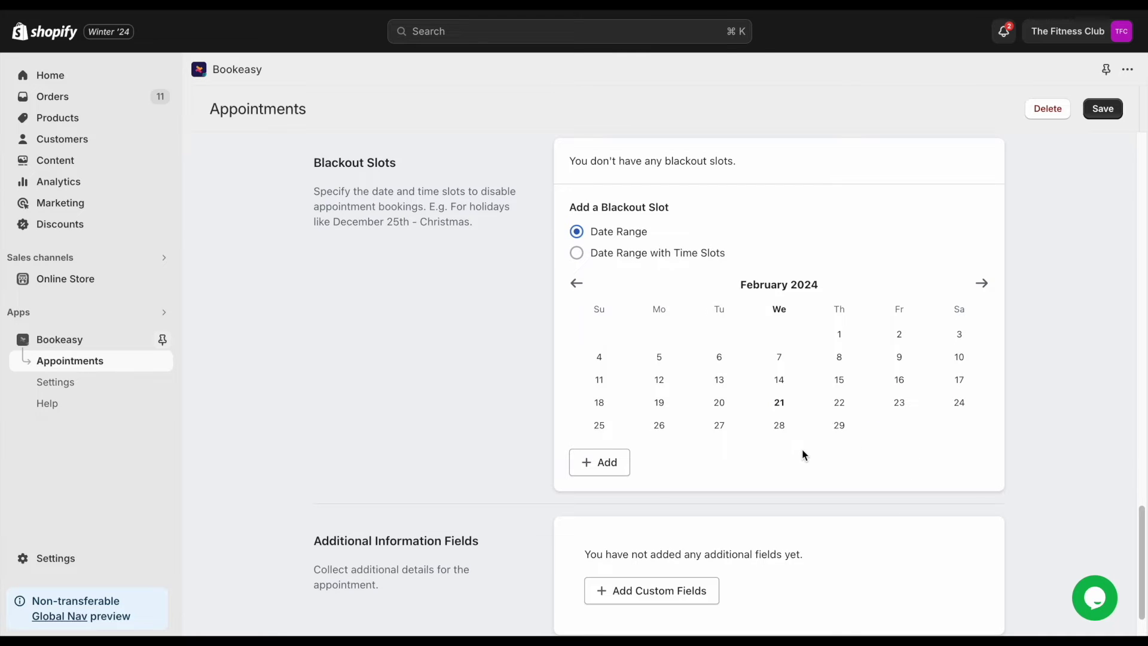
{"action": "scroll", "coordinate": [804, 456], "scroll_direction": "down", "scroll_amount": 1}
{"action": "left_click", "coordinate": [1102, 110]}
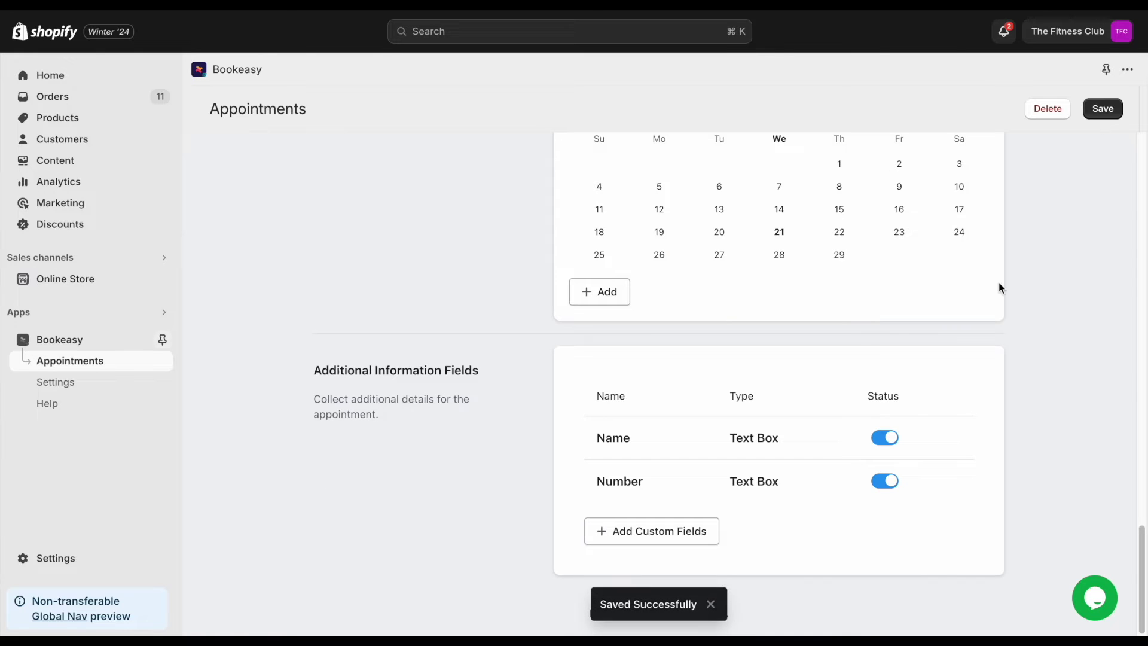
{"action": "scroll", "coordinate": [1000, 284], "scroll_direction": "up", "scroll_amount": 10}
{"action": "scroll", "coordinate": [1003, 310], "scroll_direction": "up", "scroll_amount": 8}
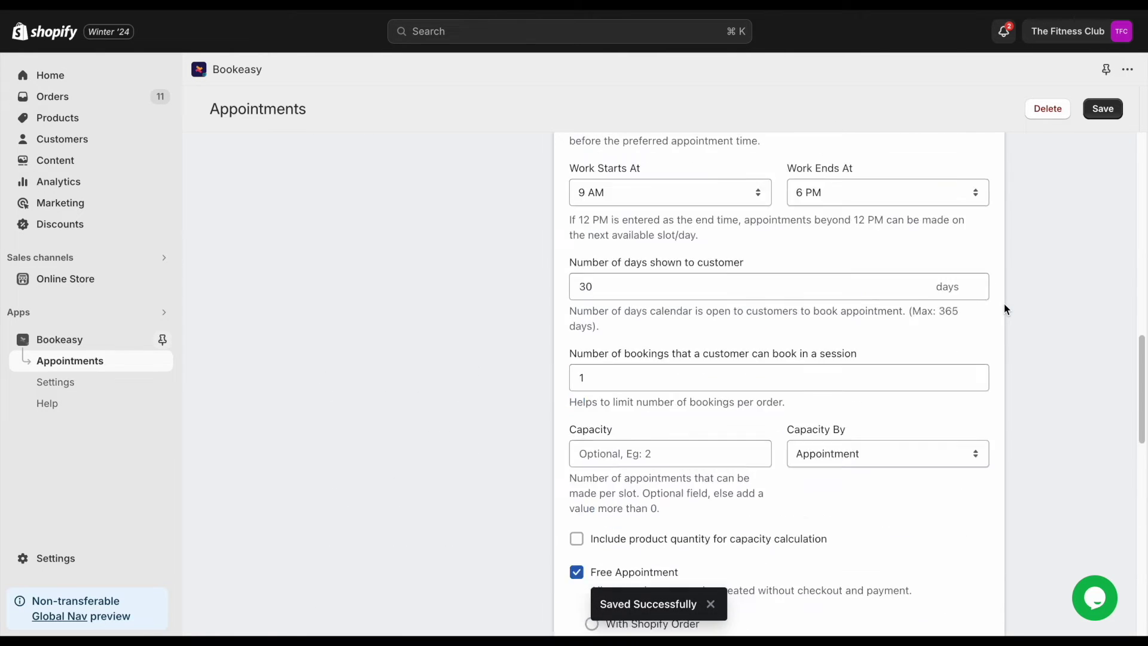
{"action": "left_click", "coordinate": [55, 381]}
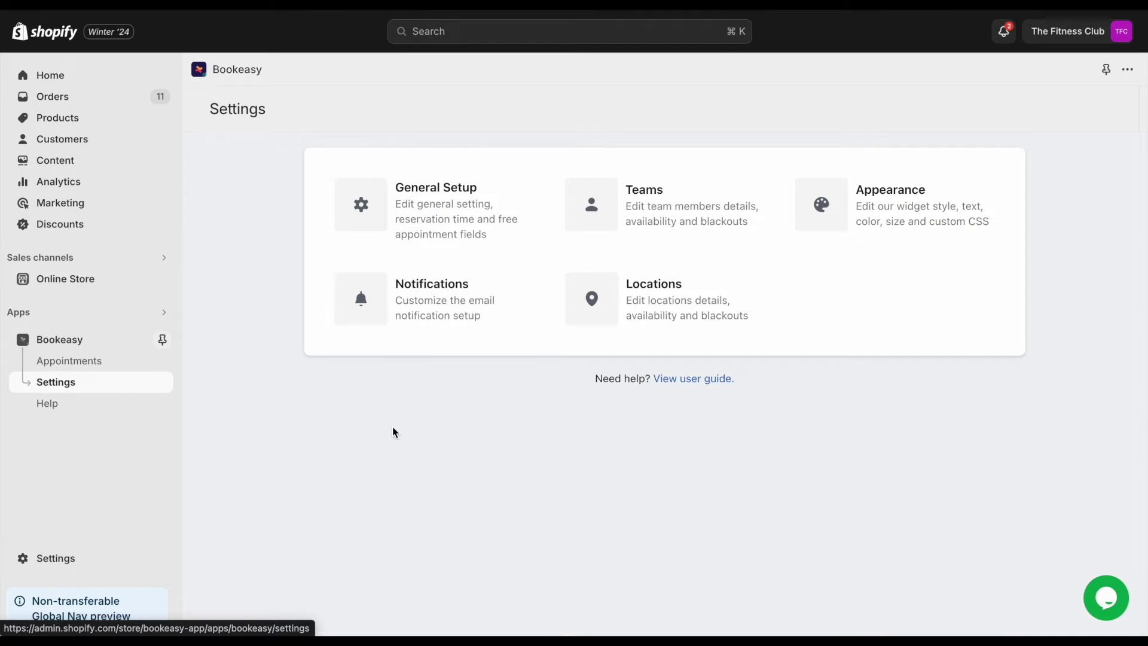
Look through the General Setup options, then go back to the Settings overview.
{"action": "left_click", "coordinate": [471, 230]}
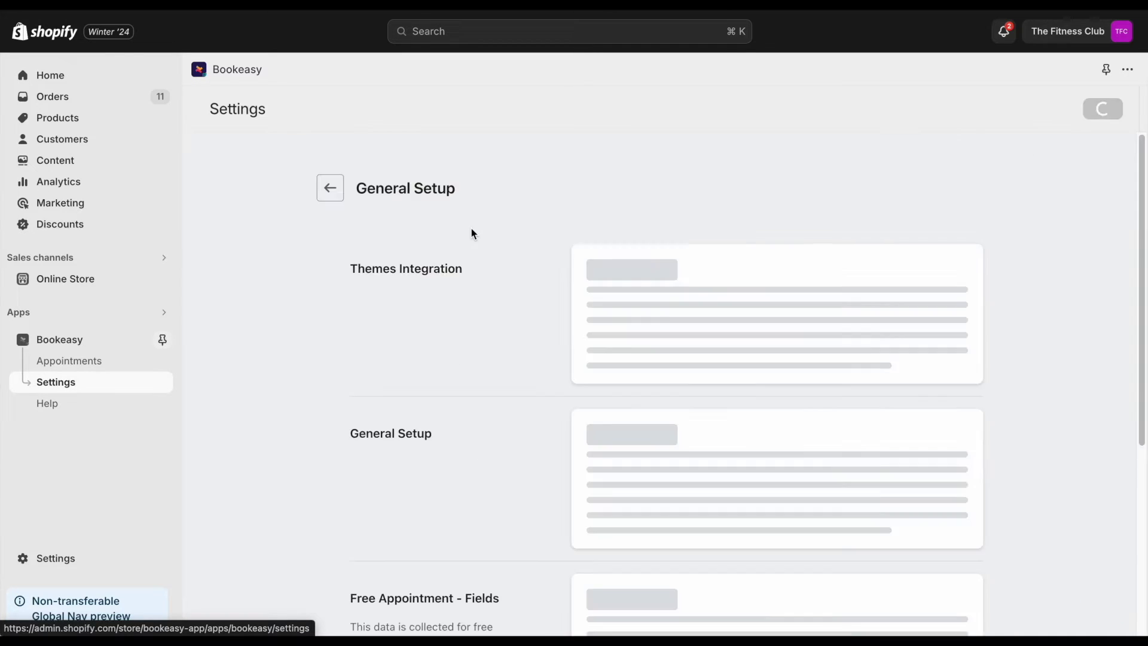
{"action": "scroll", "coordinate": [538, 355], "scroll_direction": "down", "scroll_amount": 2}
{"action": "scroll", "coordinate": [536, 359], "scroll_direction": "down", "scroll_amount": 6}
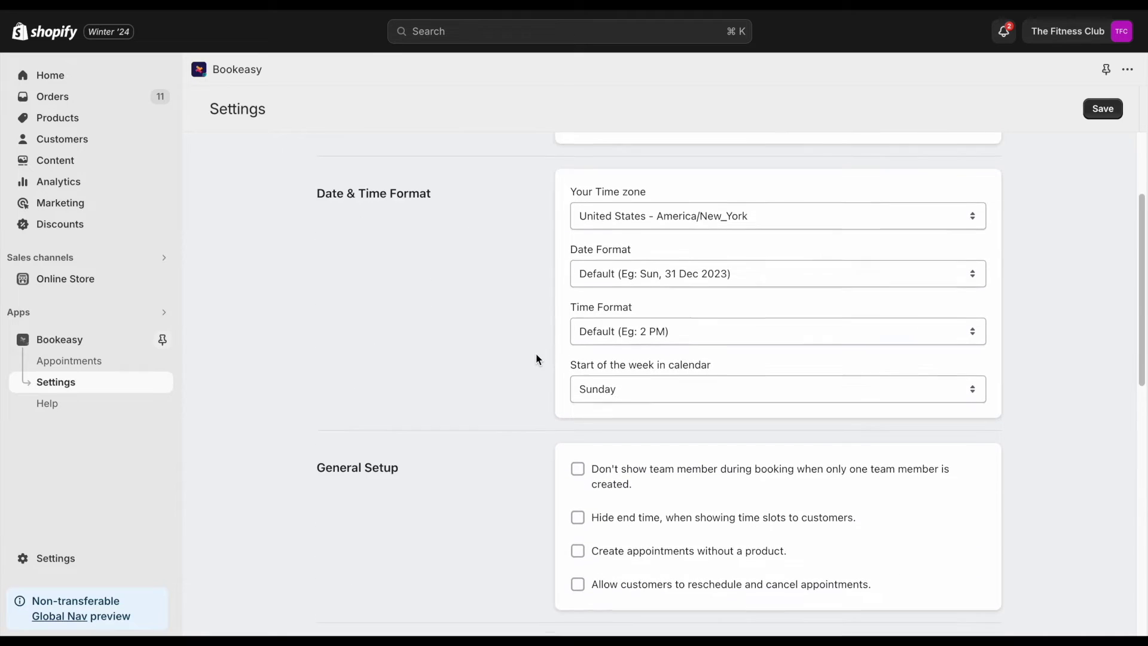
{"action": "scroll", "coordinate": [537, 359], "scroll_direction": "down", "scroll_amount": 1}
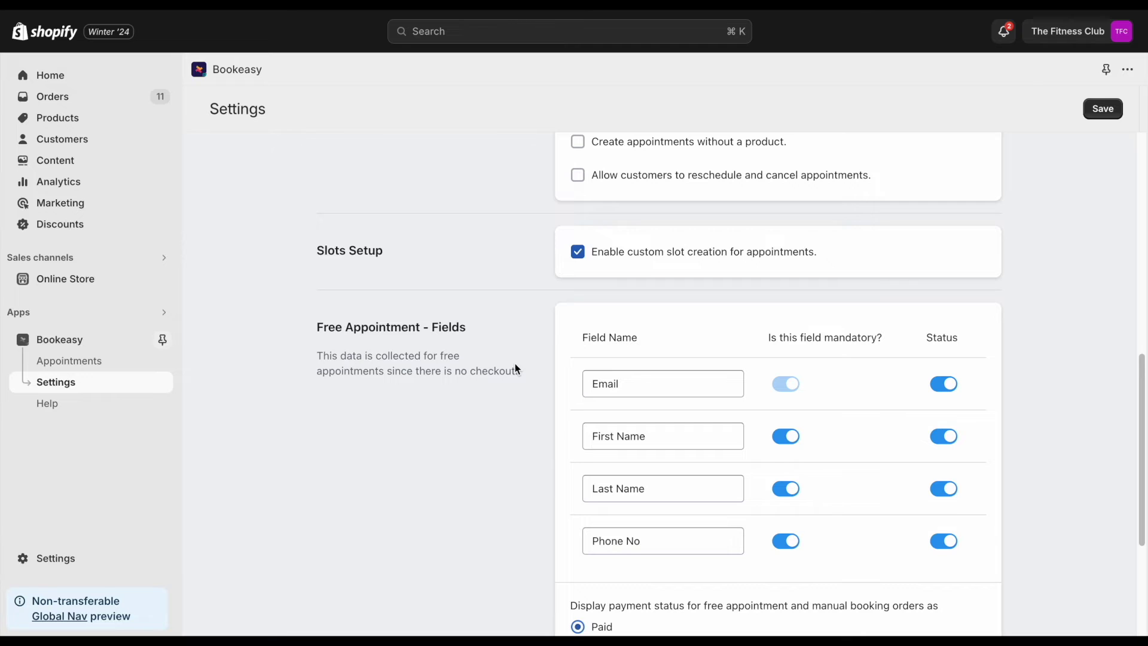
{"action": "key", "text": "alt+Left"}
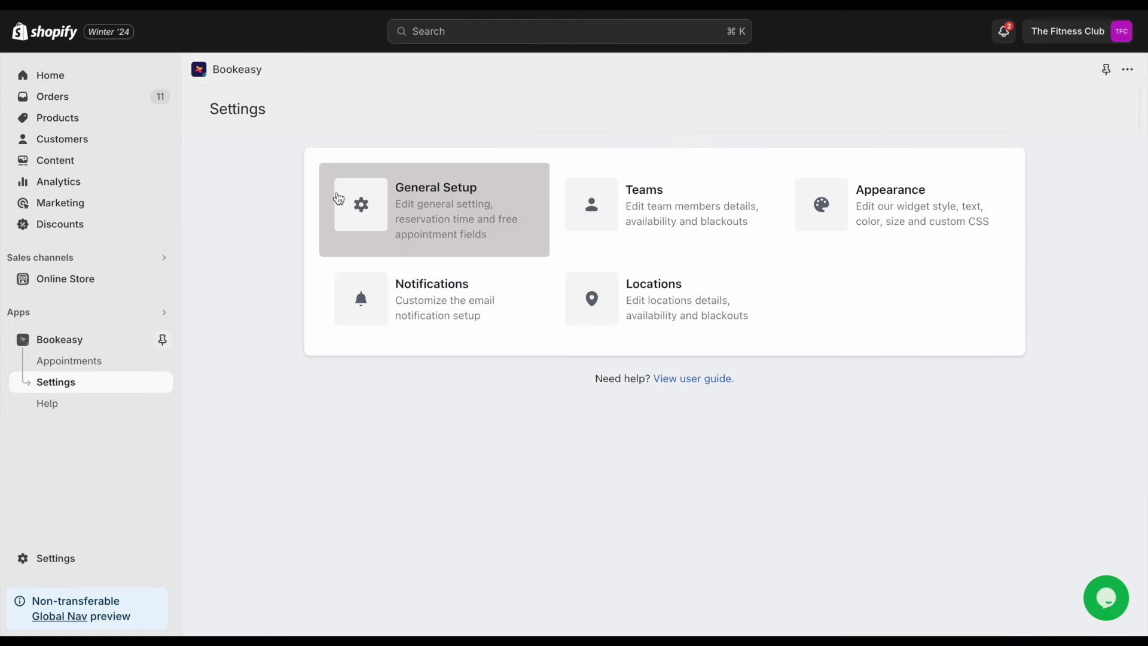
Add a new team member, entering their name, and save it.
{"action": "left_click", "coordinate": [672, 215]}
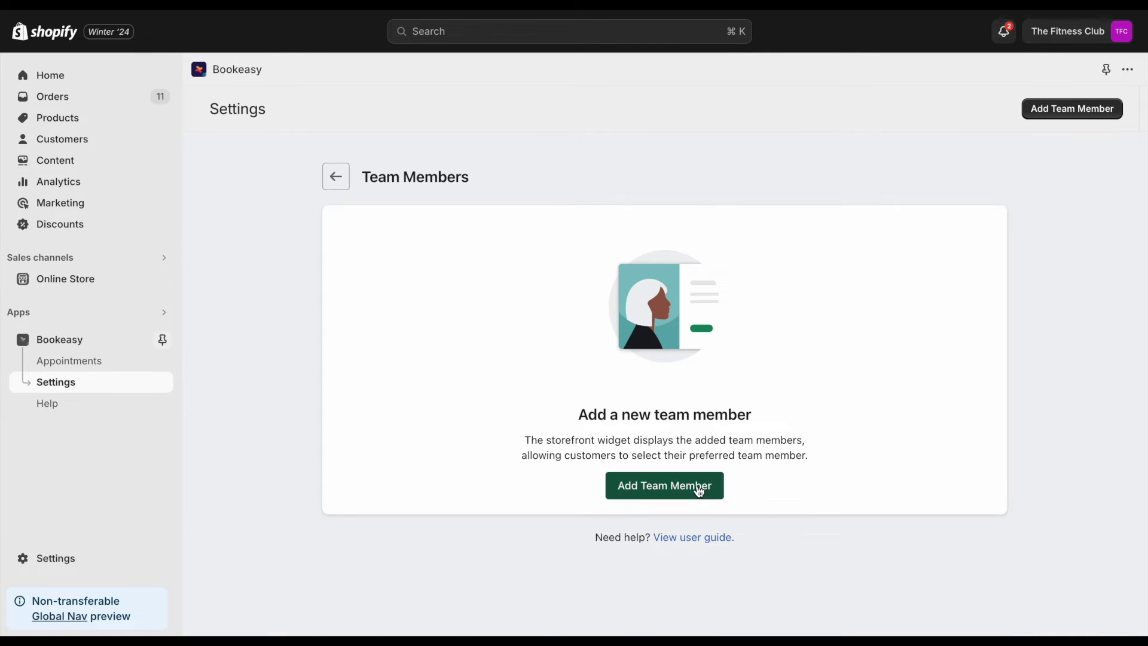
{"action": "left_click", "coordinate": [697, 485]}
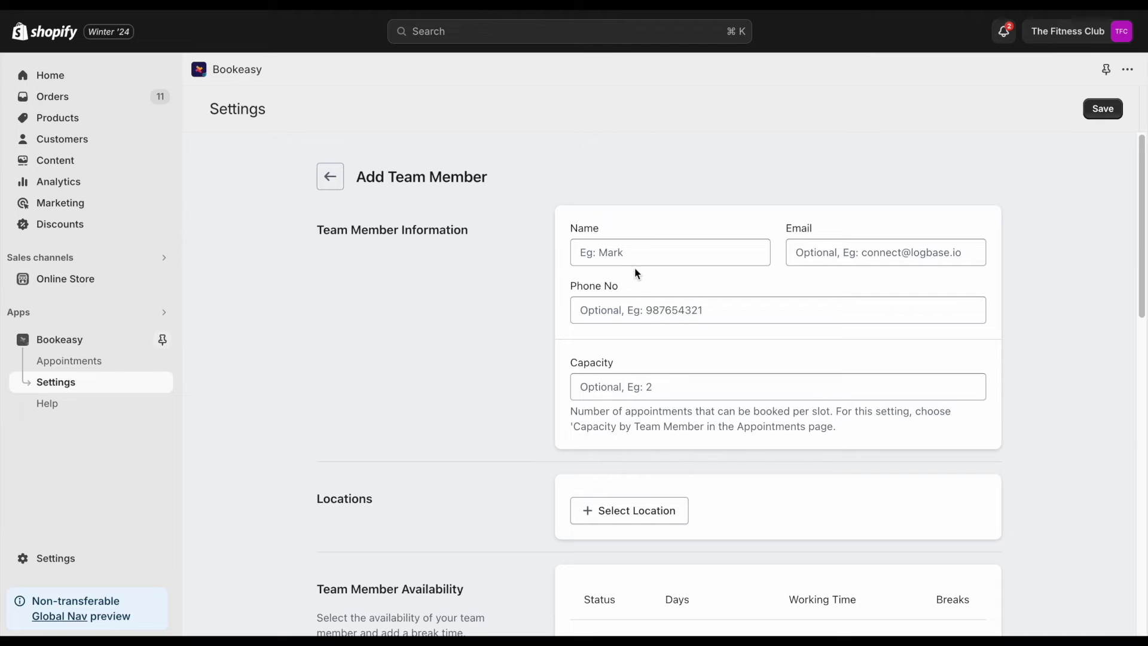
{"action": "left_click", "coordinate": [619, 258]}
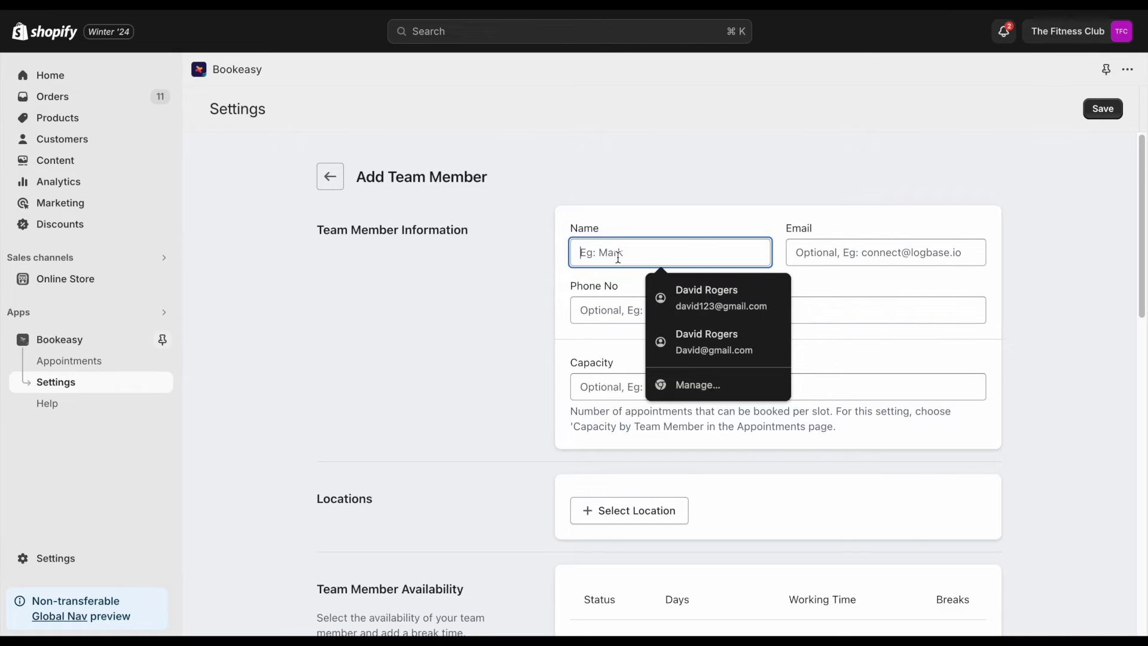
{"action": "type", "text": "Mark"}
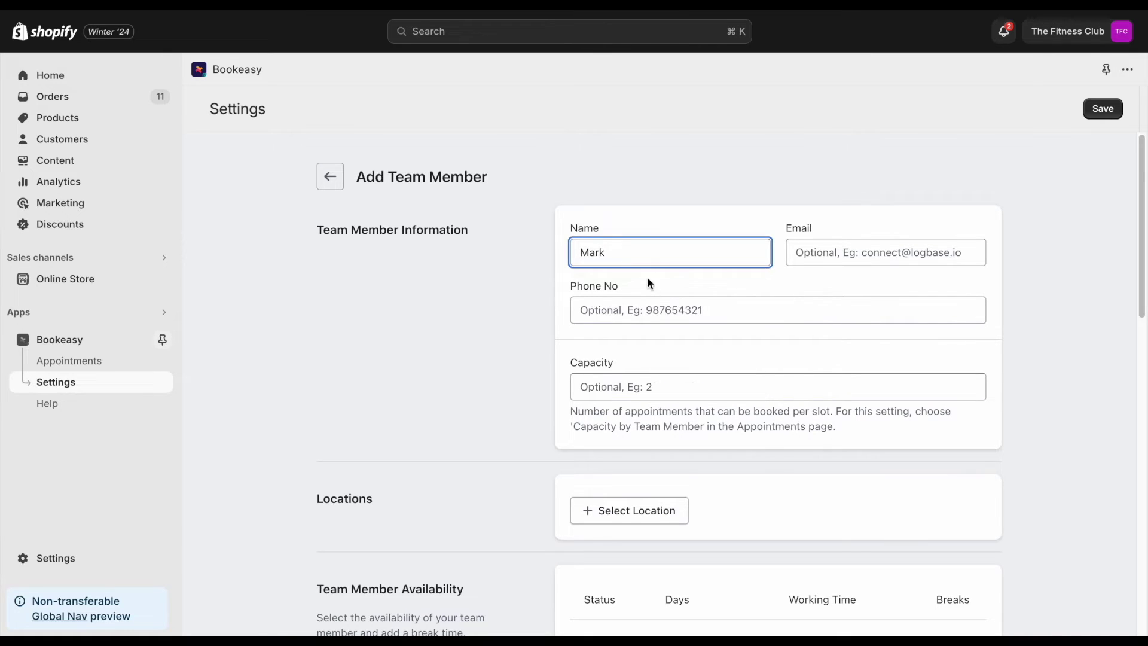
{"action": "left_click", "coordinate": [657, 295]}
{"action": "left_click", "coordinate": [1104, 108]}
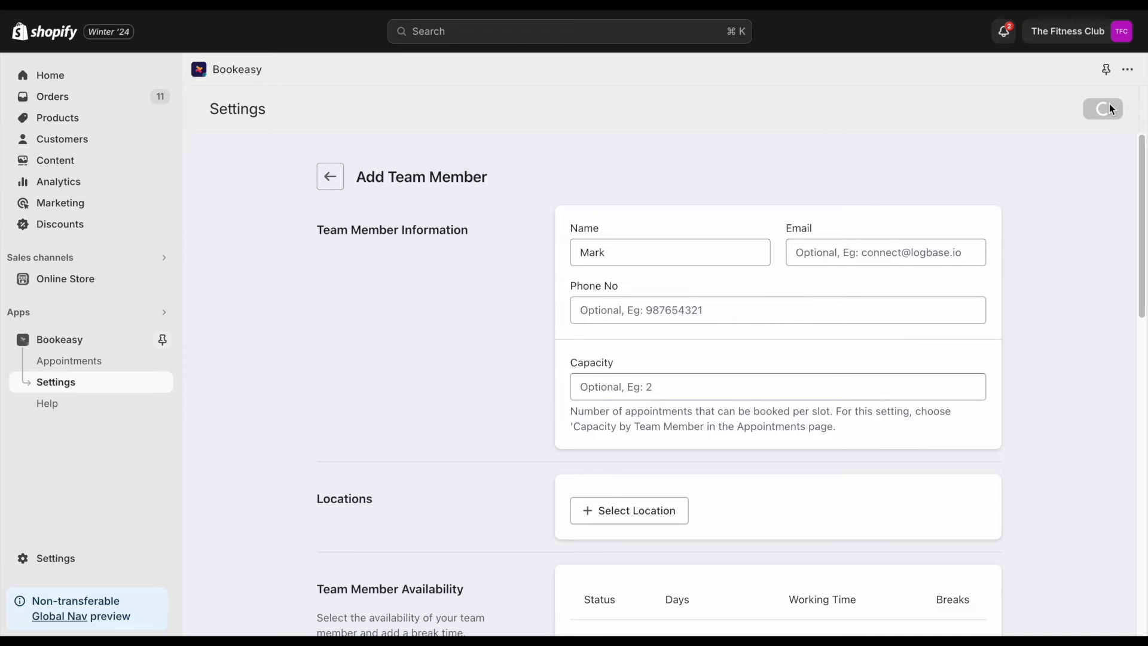
Return to the Settings overview and open the Appearance settings.
{"action": "left_click", "coordinate": [335, 181]}
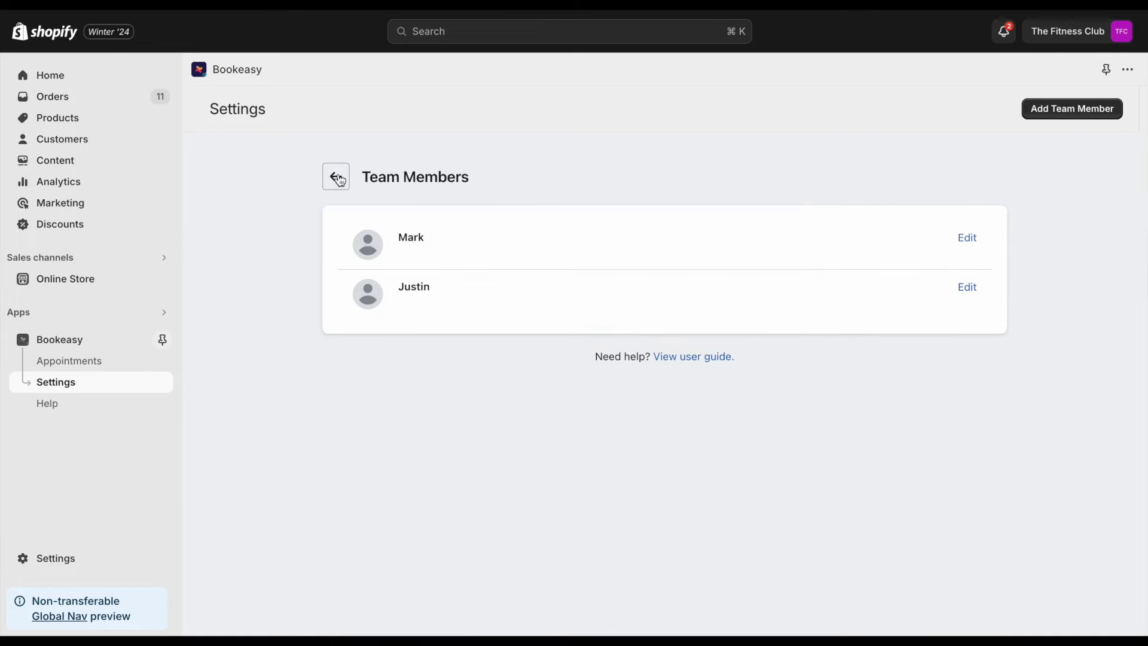
{"action": "left_click", "coordinate": [336, 176]}
{"action": "left_click", "coordinate": [888, 235]}
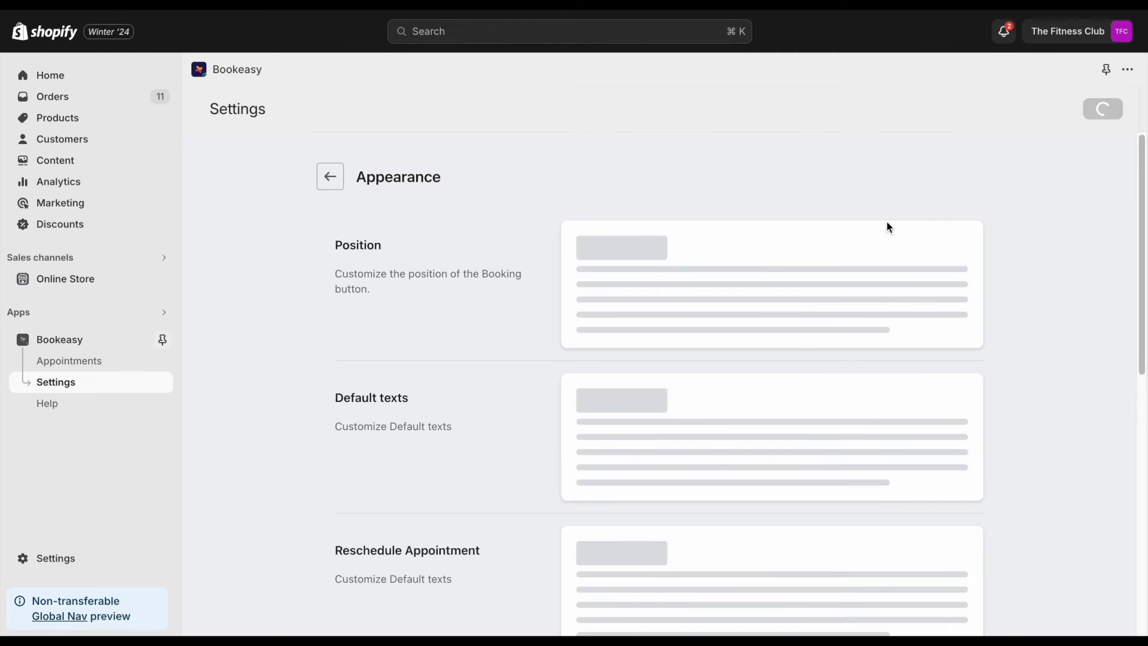
{"action": "scroll", "coordinate": [622, 340], "scroll_direction": "down", "scroll_amount": 3}
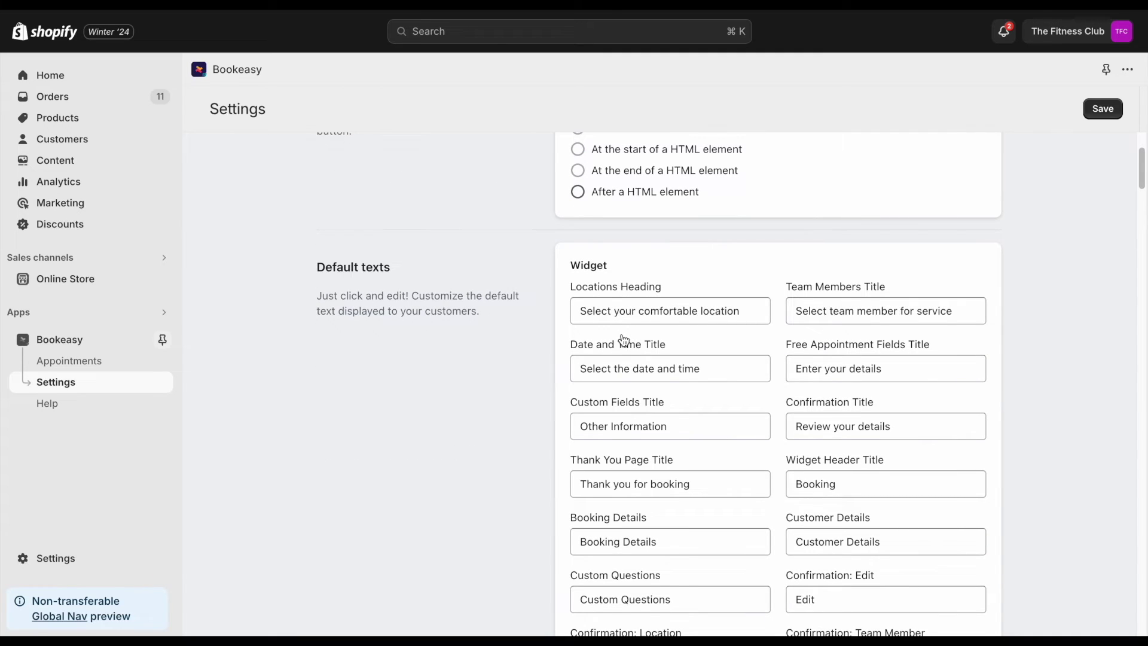
{"action": "scroll", "coordinate": [622, 339], "scroll_direction": "down", "scroll_amount": 15}
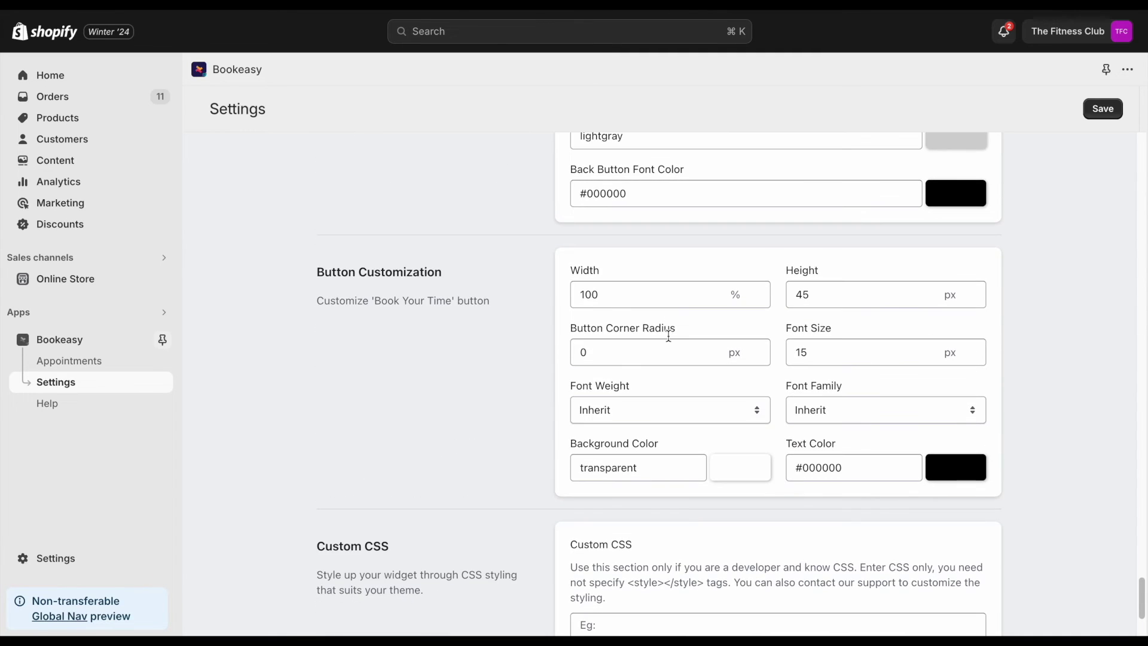
{"action": "scroll", "coordinate": [668, 336], "scroll_direction": "down", "scroll_amount": 3}
{"action": "scroll", "coordinate": [331, 242], "scroll_direction": "up", "scroll_amount": 15}
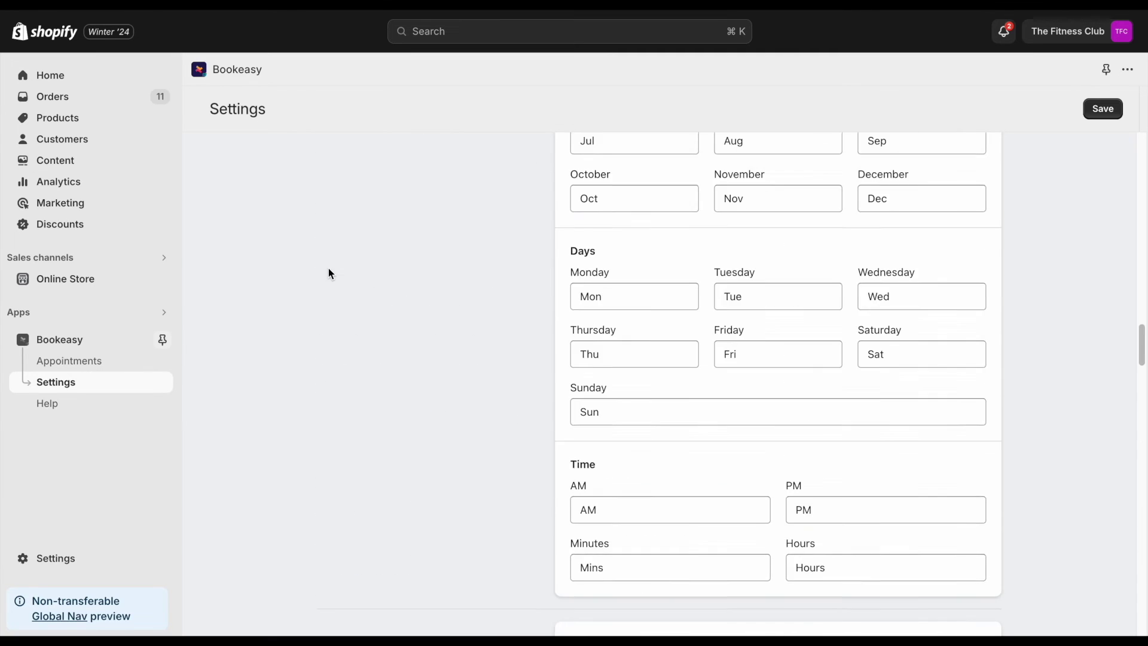
{"action": "key", "text": "alt+Left"}
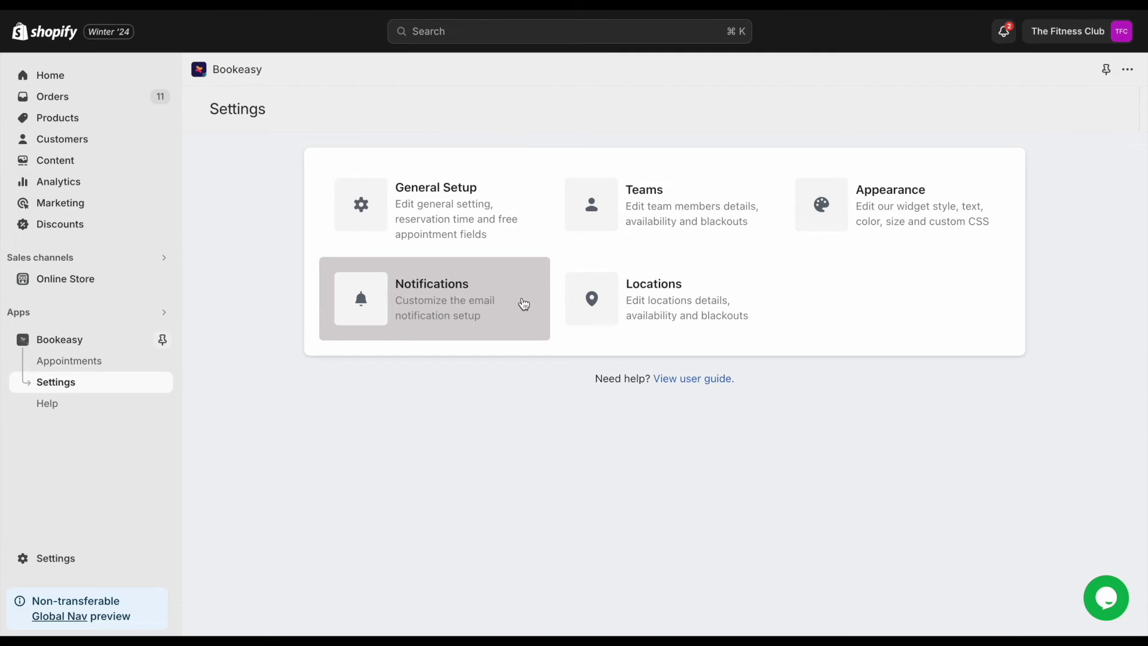
Open the Notifications settings and scroll down to the Google Calendar section.
{"action": "left_click", "coordinate": [495, 306]}
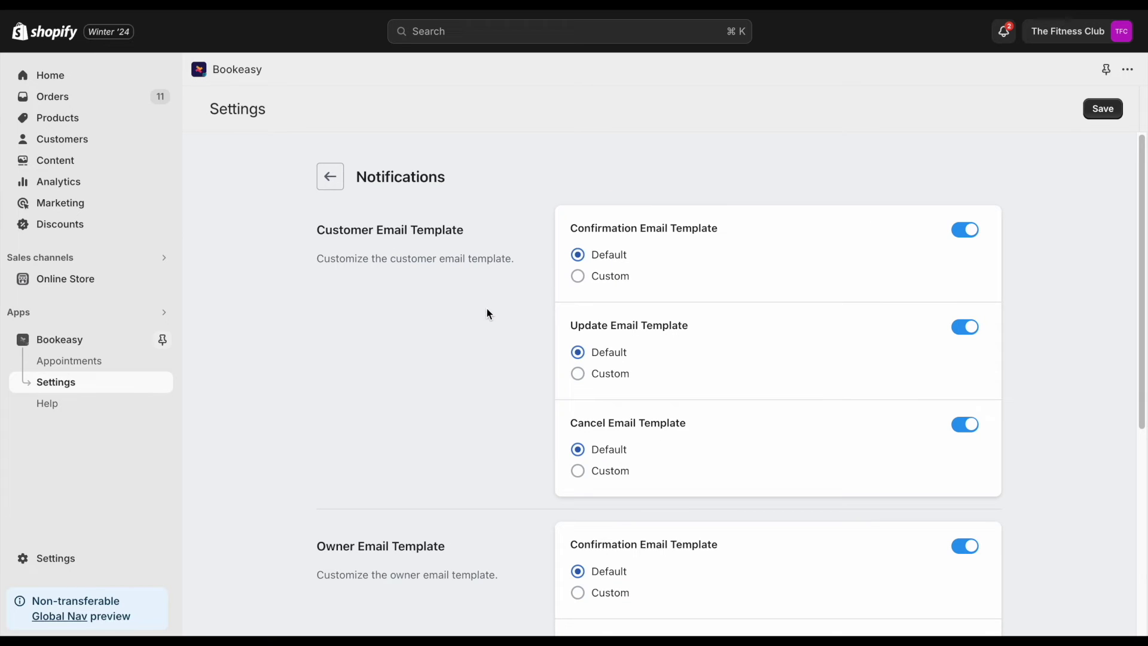
{"action": "scroll", "coordinate": [484, 375], "scroll_direction": "down", "scroll_amount": 5}
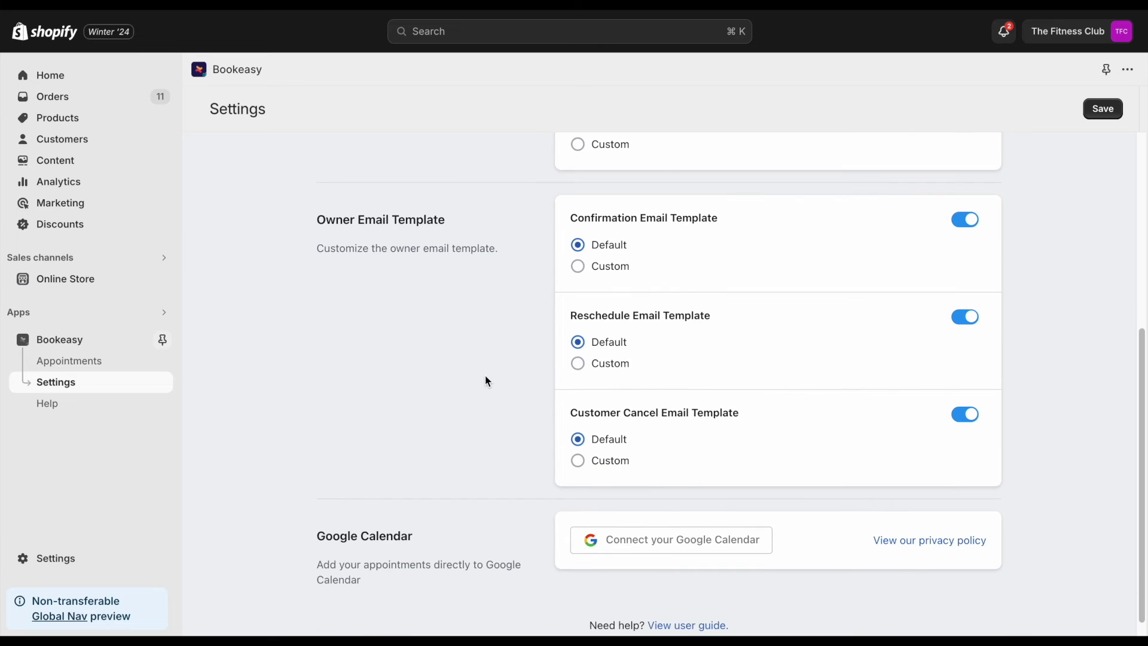
{"action": "scroll", "coordinate": [485, 375], "scroll_direction": "down", "scroll_amount": 1}
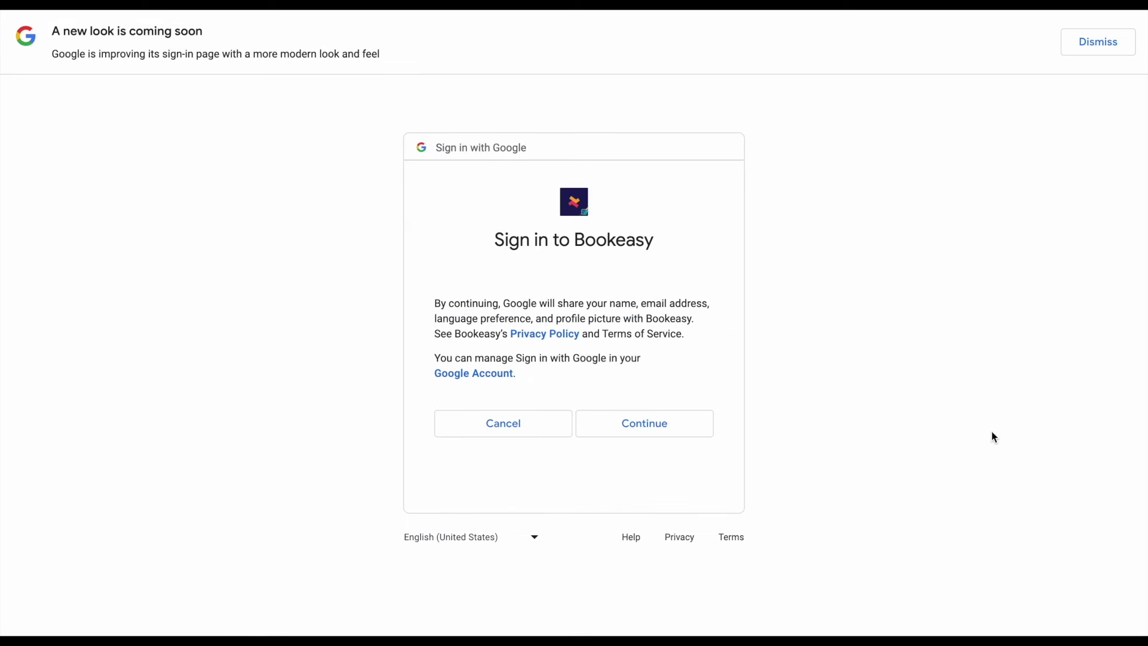
Continue the Google sign-in and allow Bookeasy to manage the Google calendars.
{"action": "left_click", "coordinate": [688, 434]}
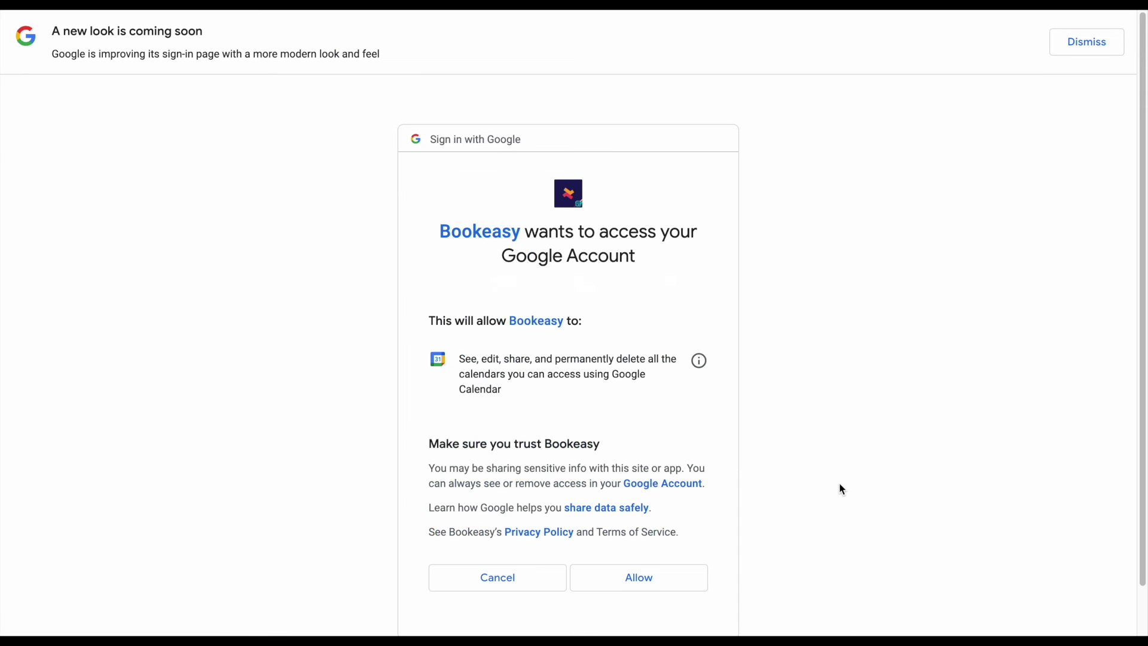
{"action": "scroll", "coordinate": [818, 452], "scroll_direction": "down", "scroll_amount": 1}
{"action": "left_click", "coordinate": [676, 553]}
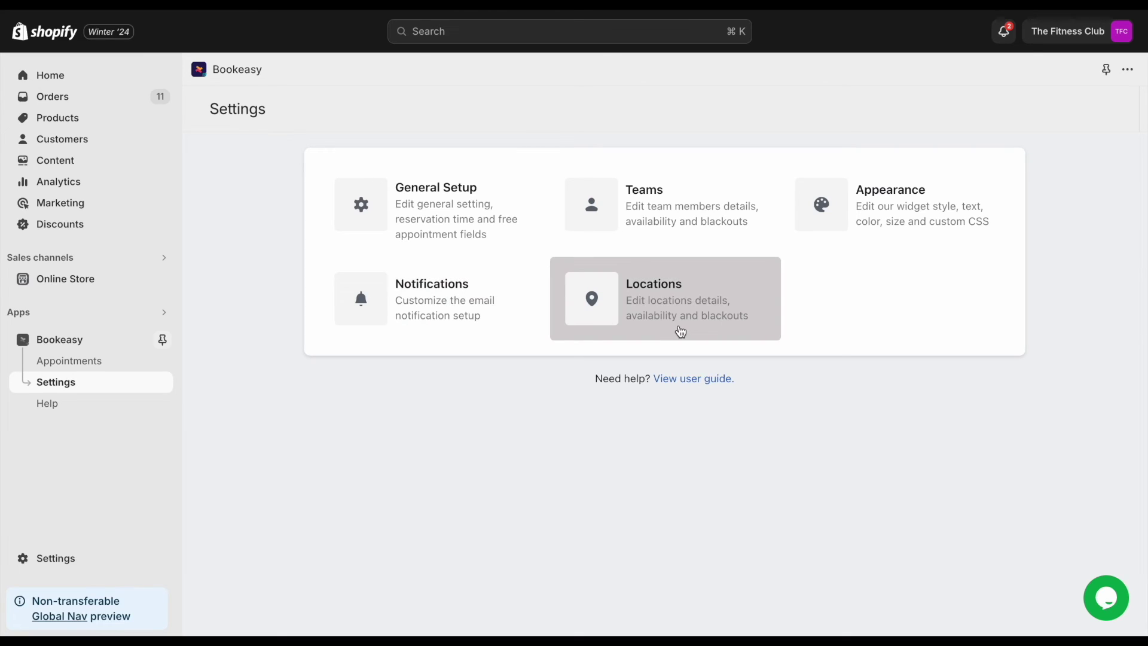
Open the Locations settings, which list no locations yet.
{"action": "left_click", "coordinate": [680, 332]}
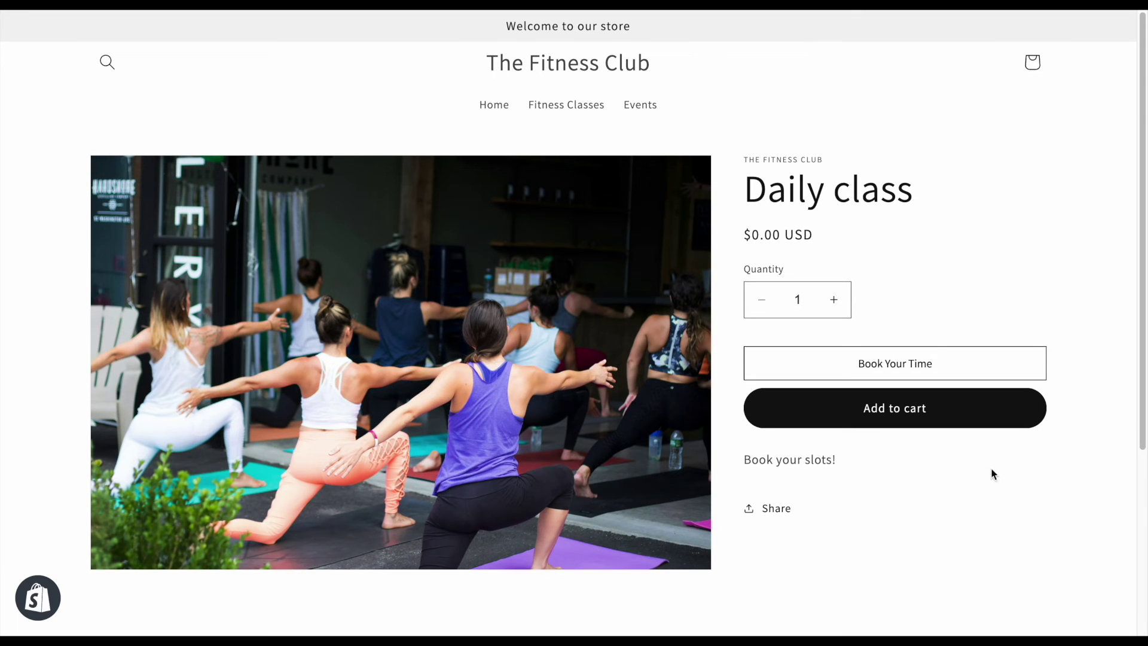
Book the Daily class for Thu 22 Feb 2024, 10:00 AM–12:00 PM, autofilling the customer's name and e-mail, through to review.
{"action": "left_click", "coordinate": [1005, 379]}
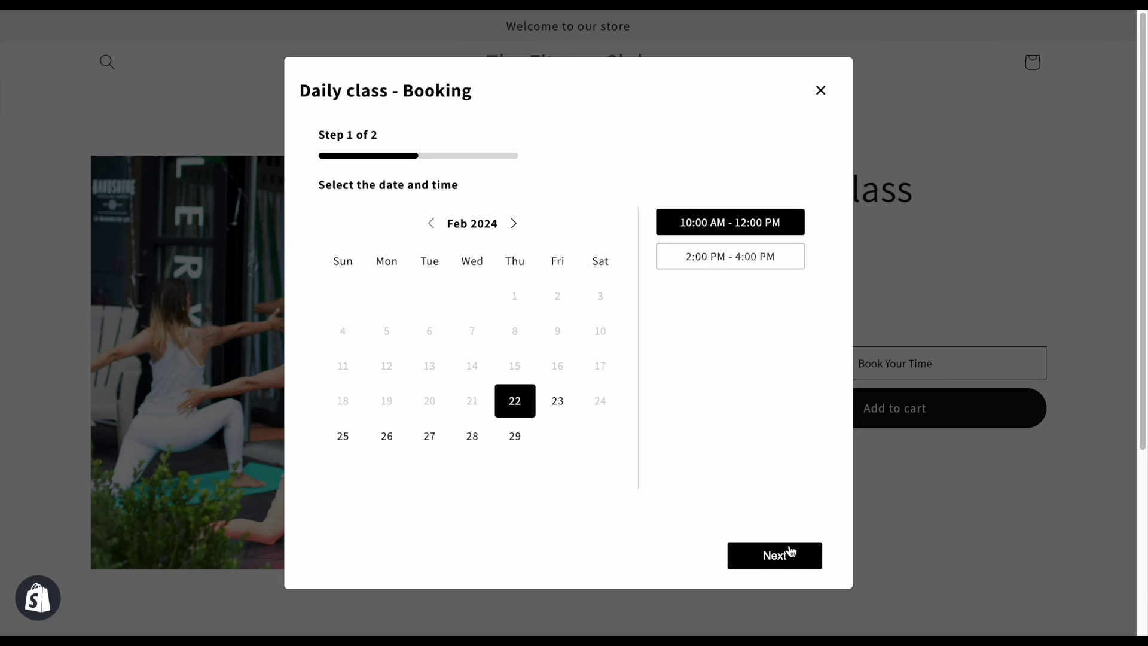
{"action": "left_click", "coordinate": [789, 551]}
{"action": "left_click", "coordinate": [392, 258]}
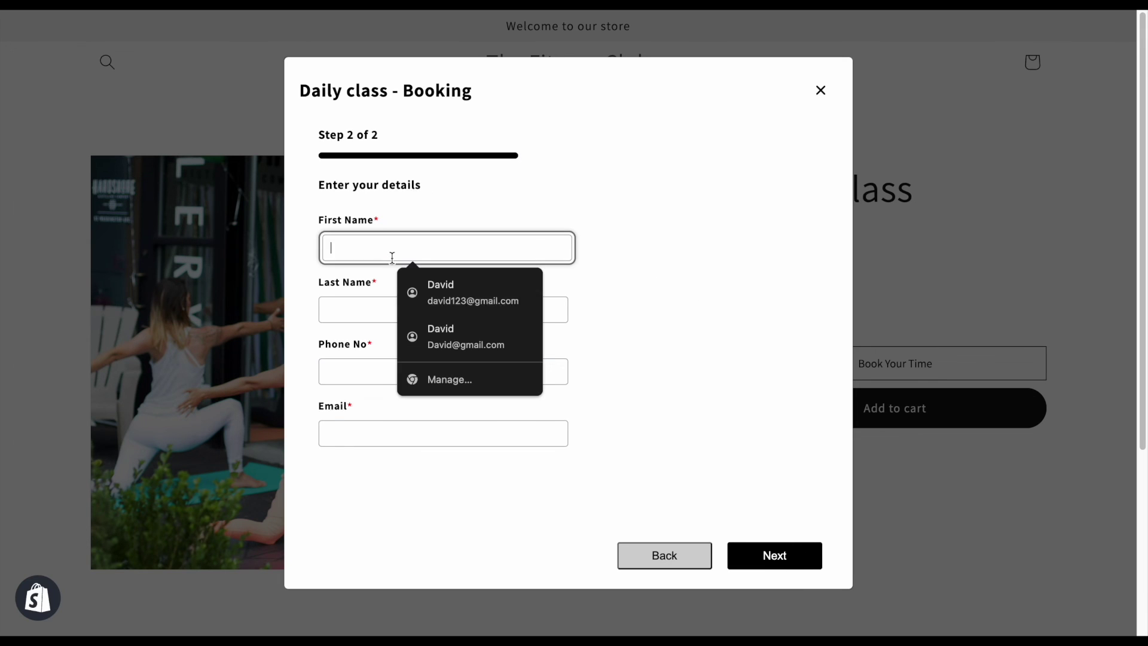
{"action": "left_click", "coordinate": [441, 305]}
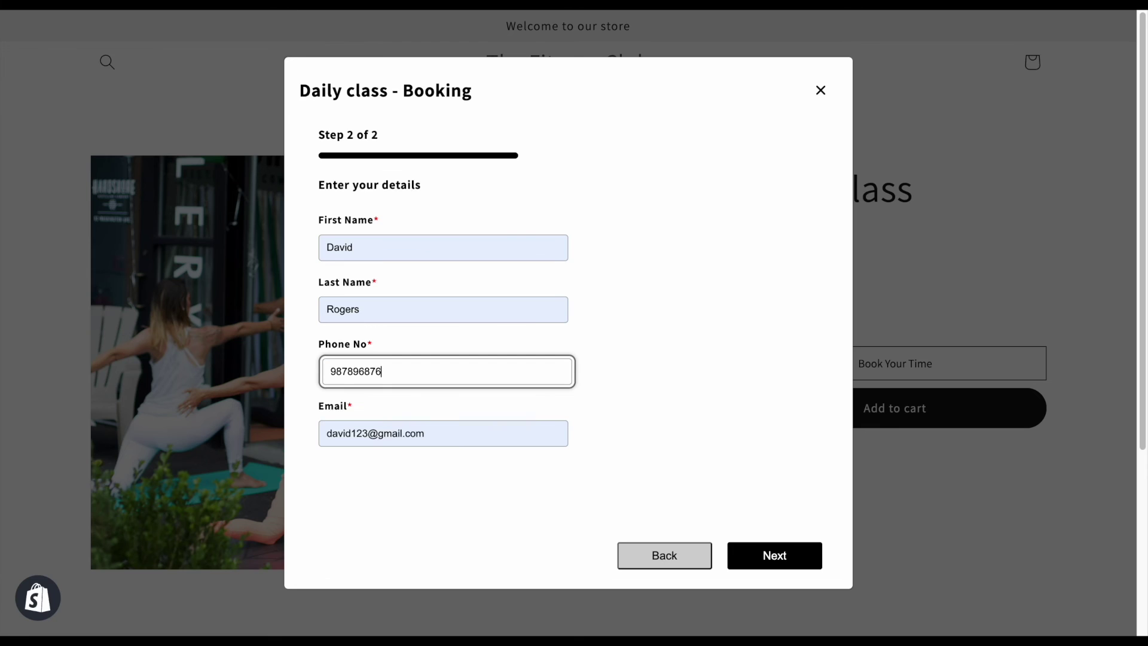
{"action": "left_click", "coordinate": [749, 551]}
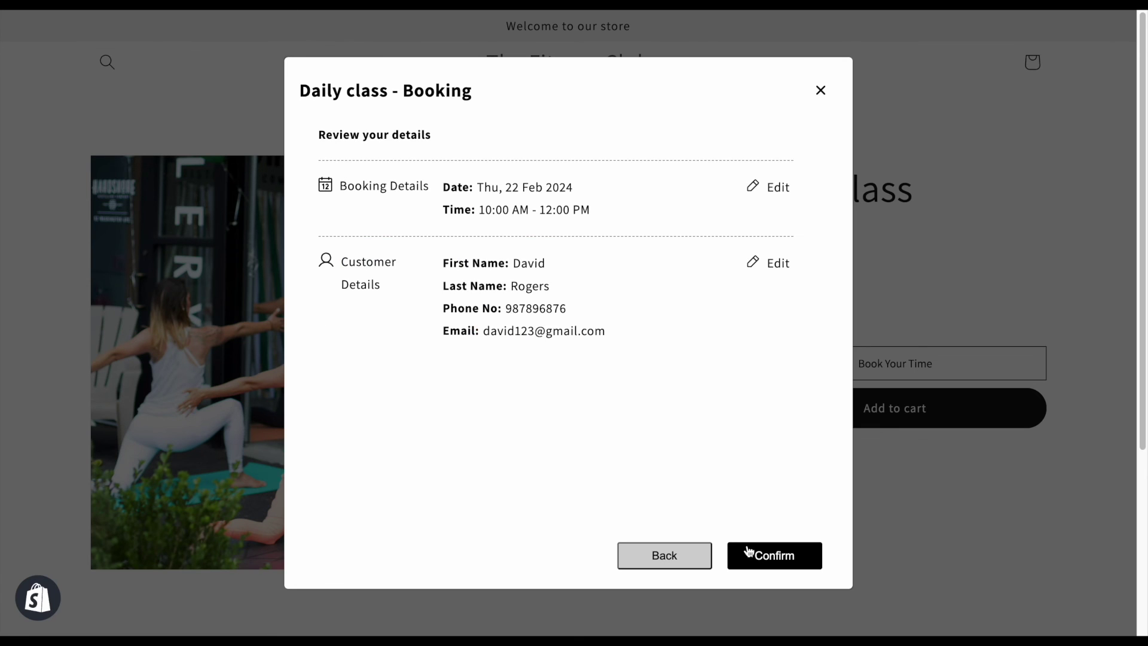